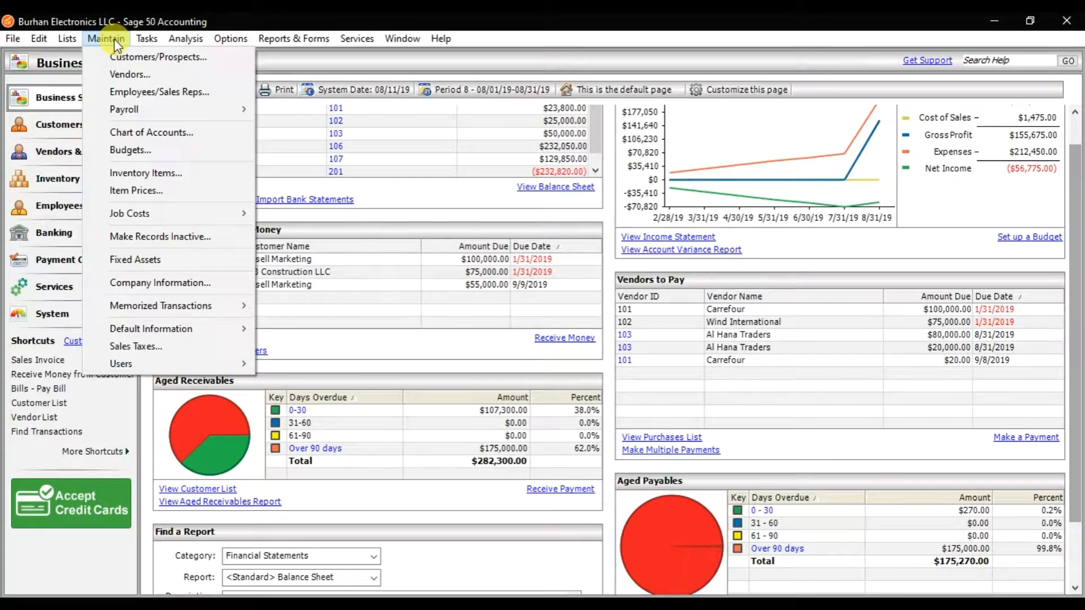
Open the memorized quote 001 Electronic Item from the memorized quotes maintenance list.
mouse_move(150, 306)
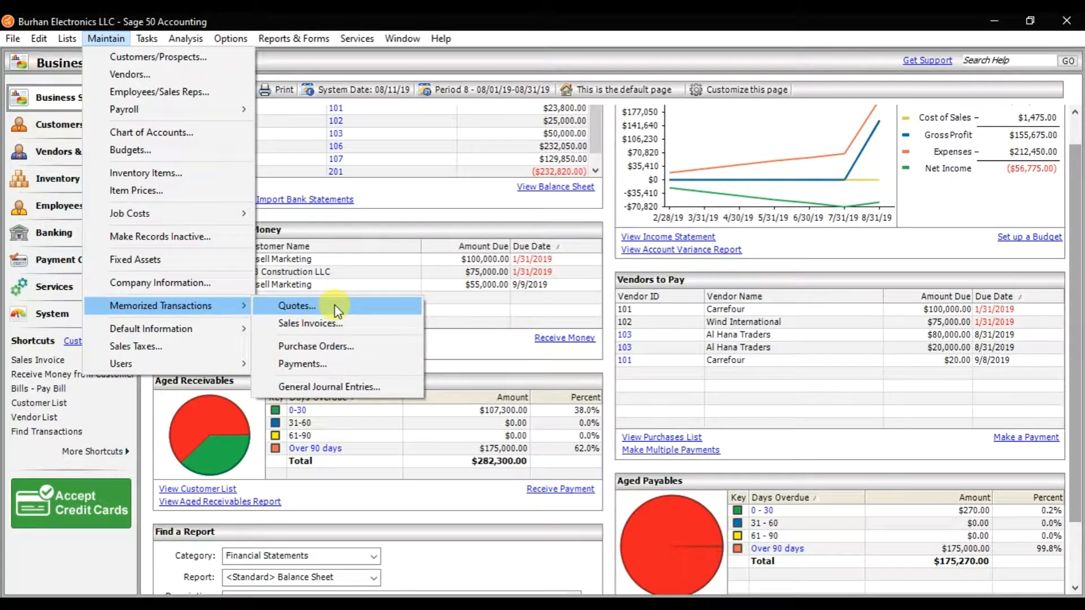
click(334, 304)
click(586, 79)
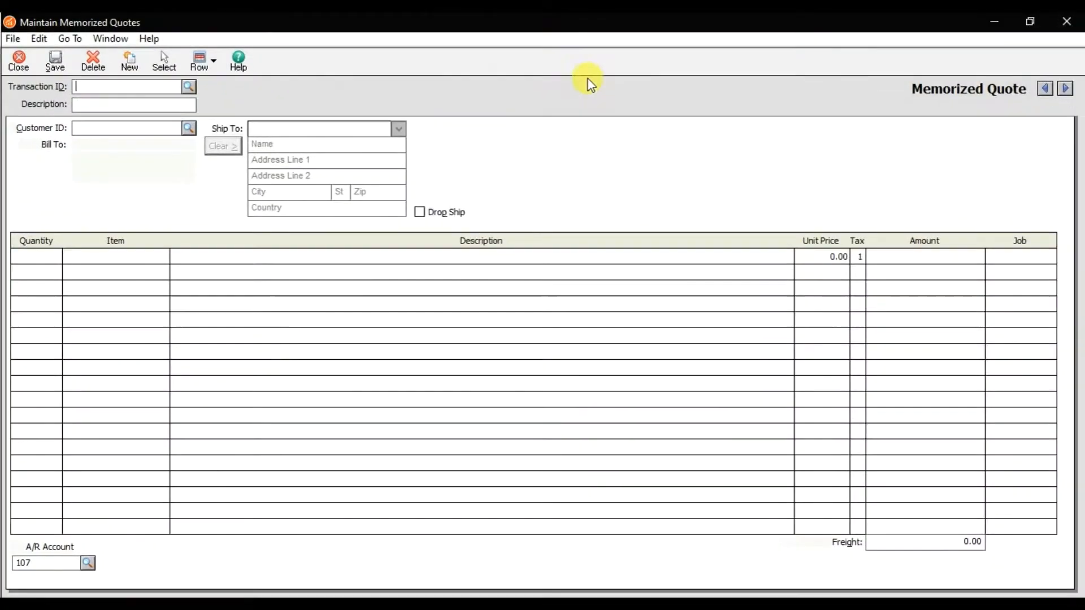
click(191, 86)
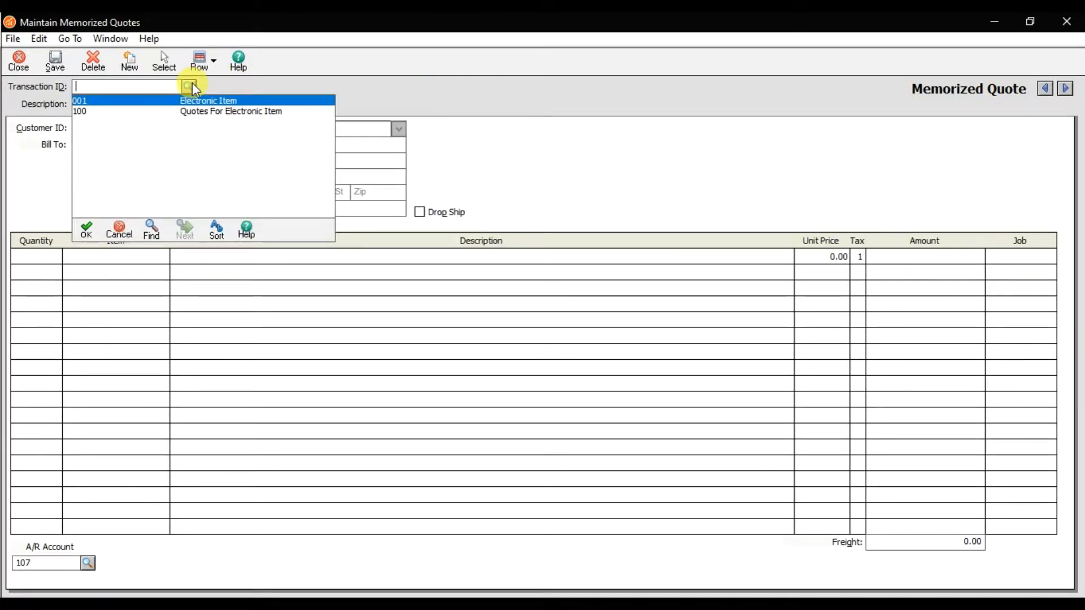
click(192, 84)
click(191, 86)
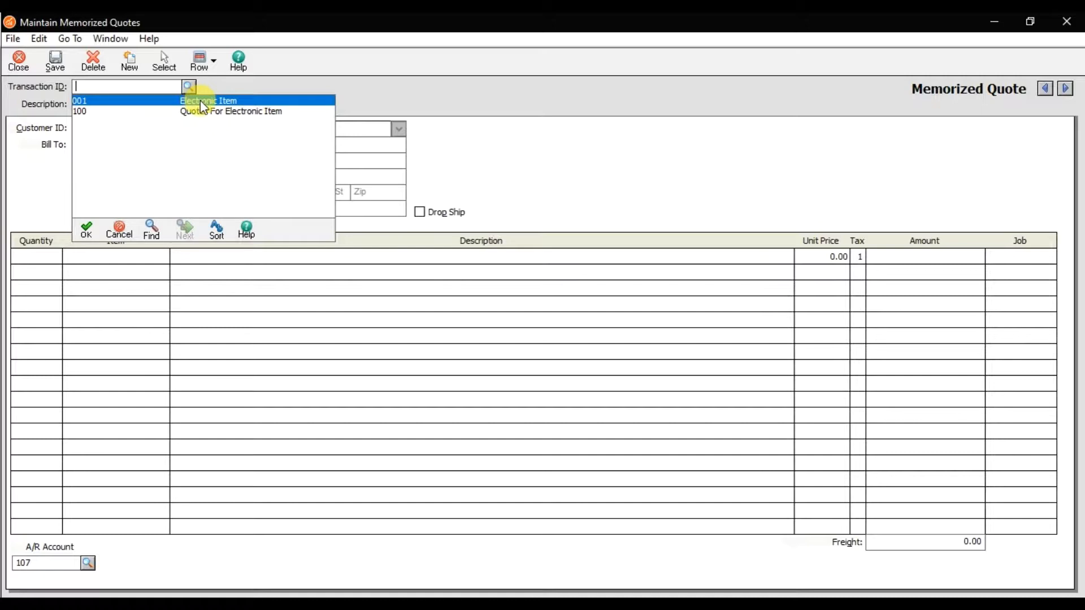
double_click(199, 101)
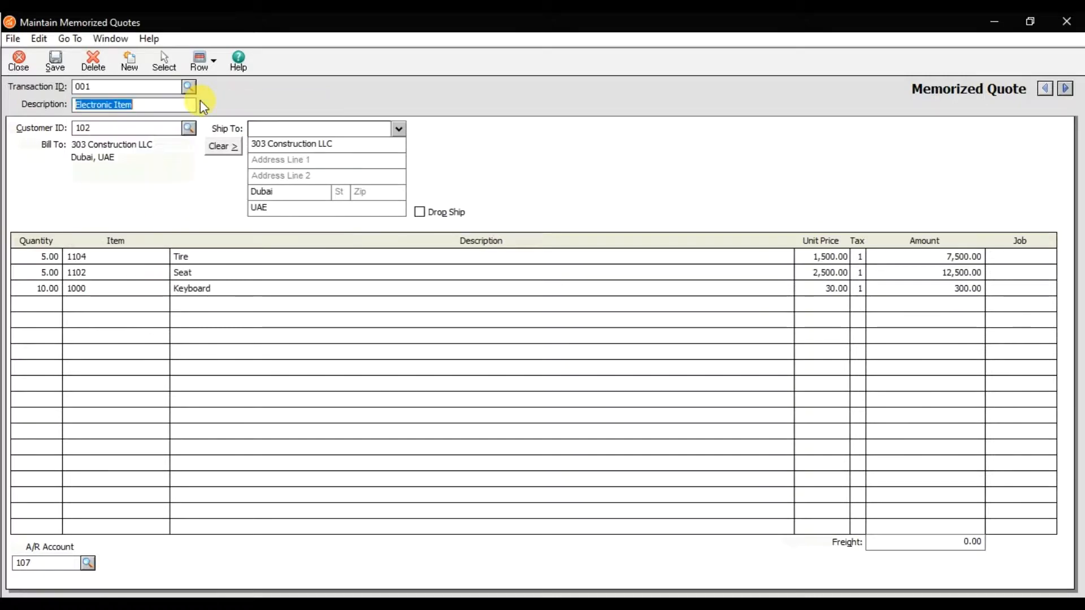
Save the memorized quote and close its maintenance window.
click(148, 106)
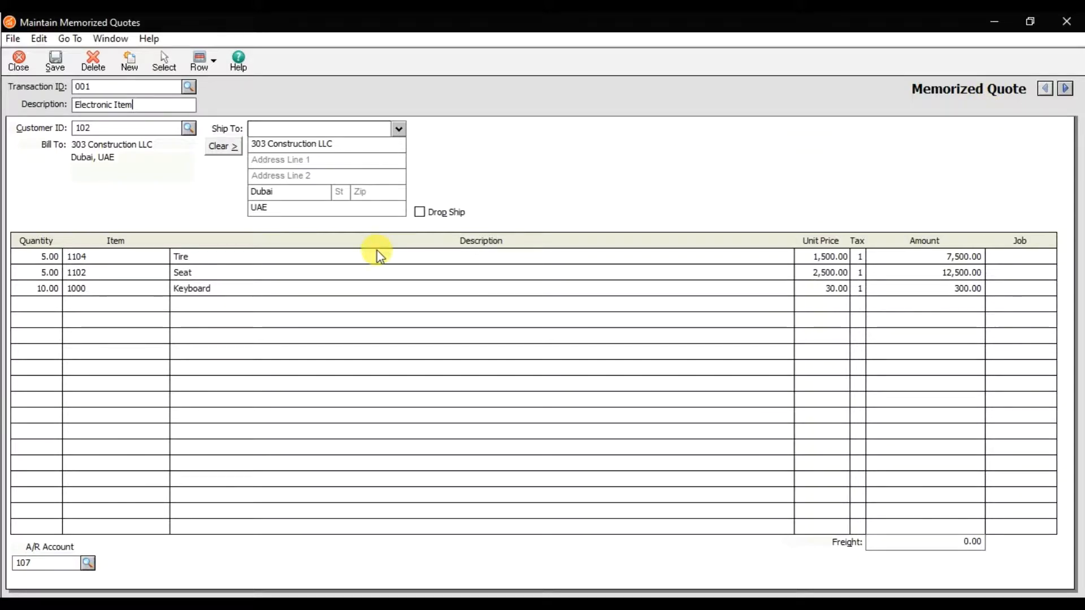
click(55, 61)
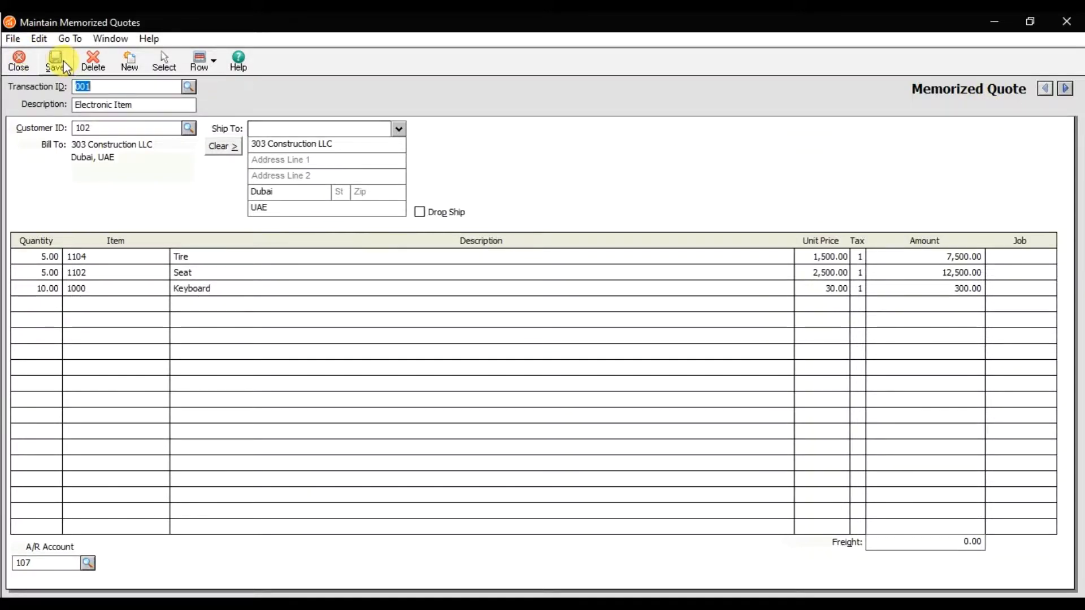
click(23, 62)
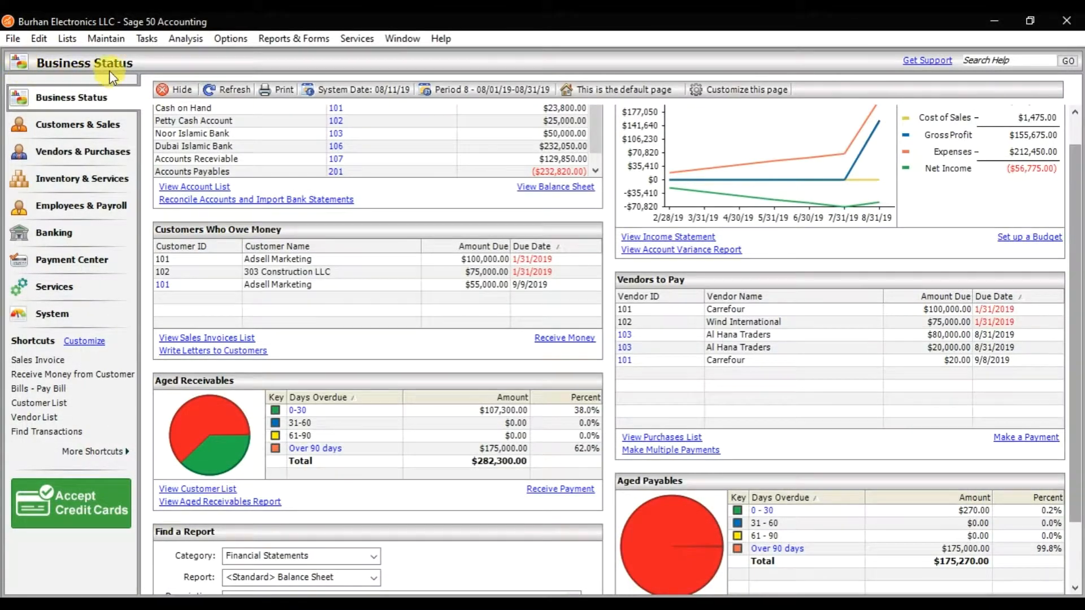
Open a new sales quote and maximize its window.
click(146, 39)
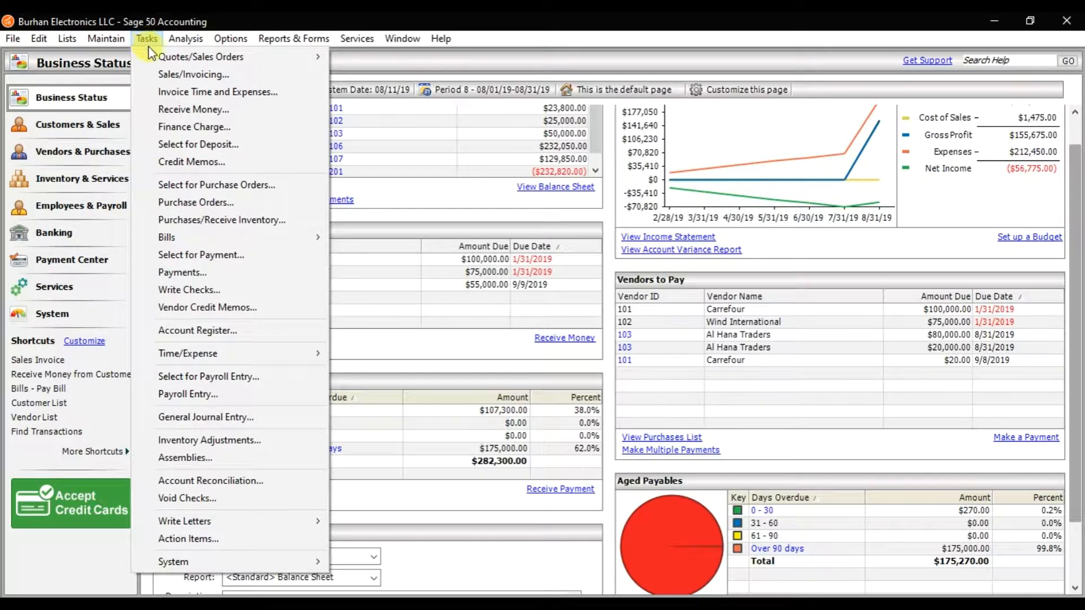
mouse_move(164, 60)
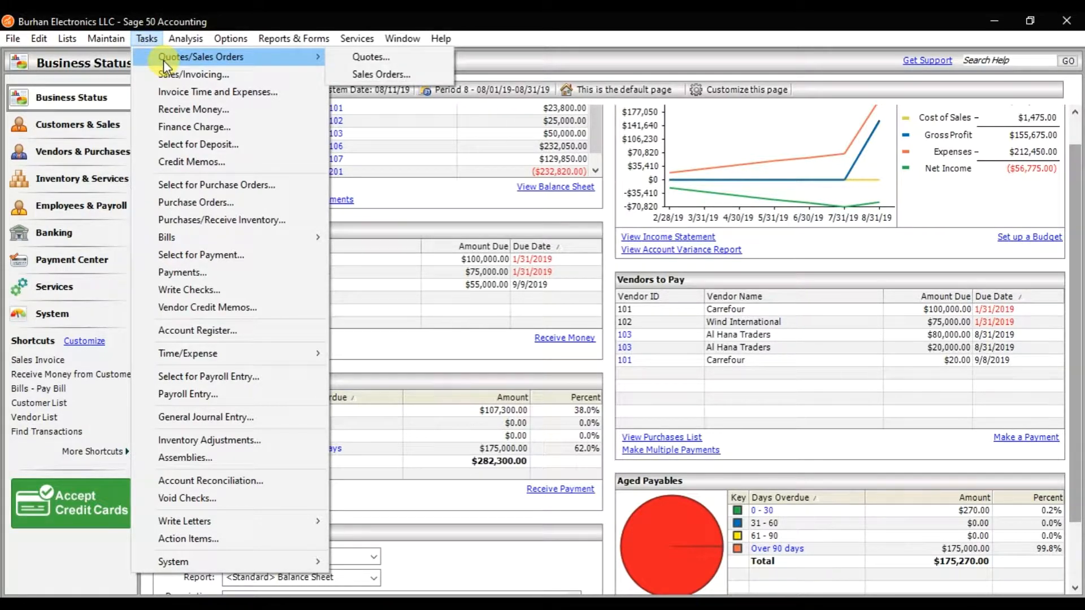
click(358, 58)
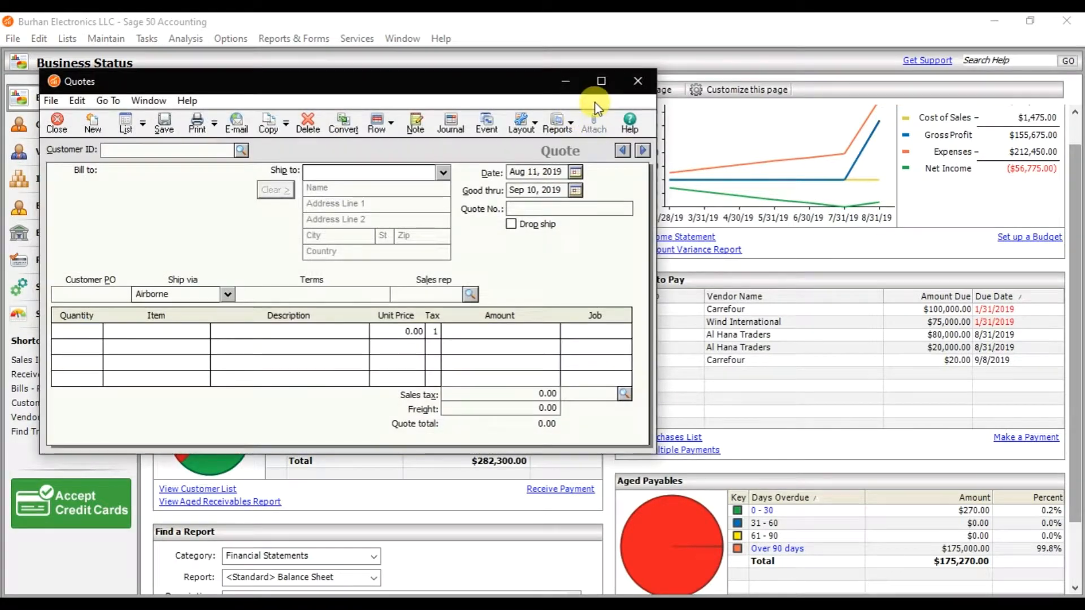
click(602, 81)
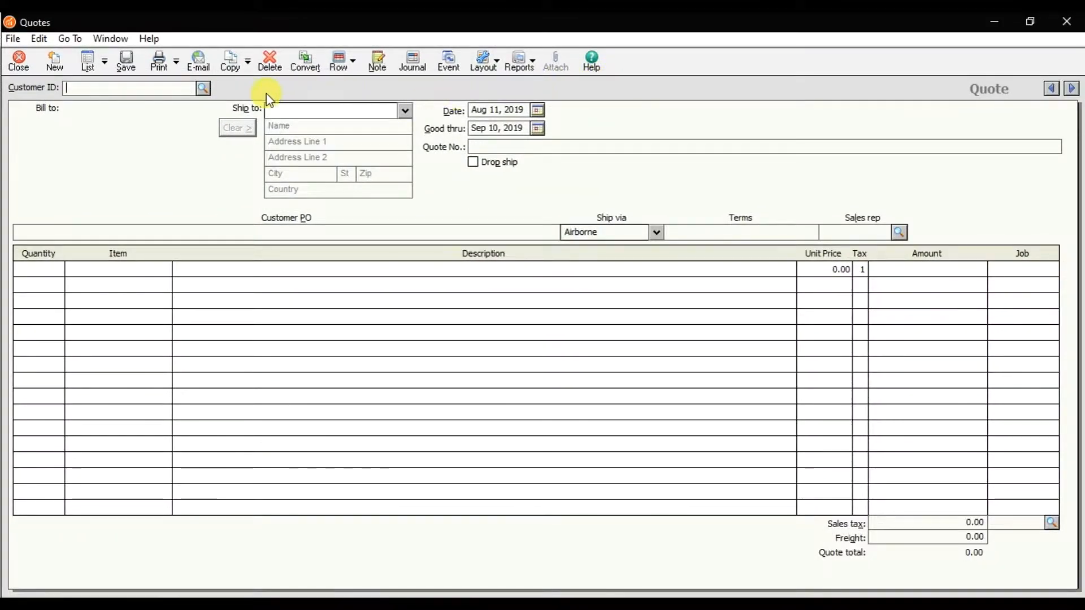
Load the memorized quote 001 Electronic Item into the new quote.
click(249, 69)
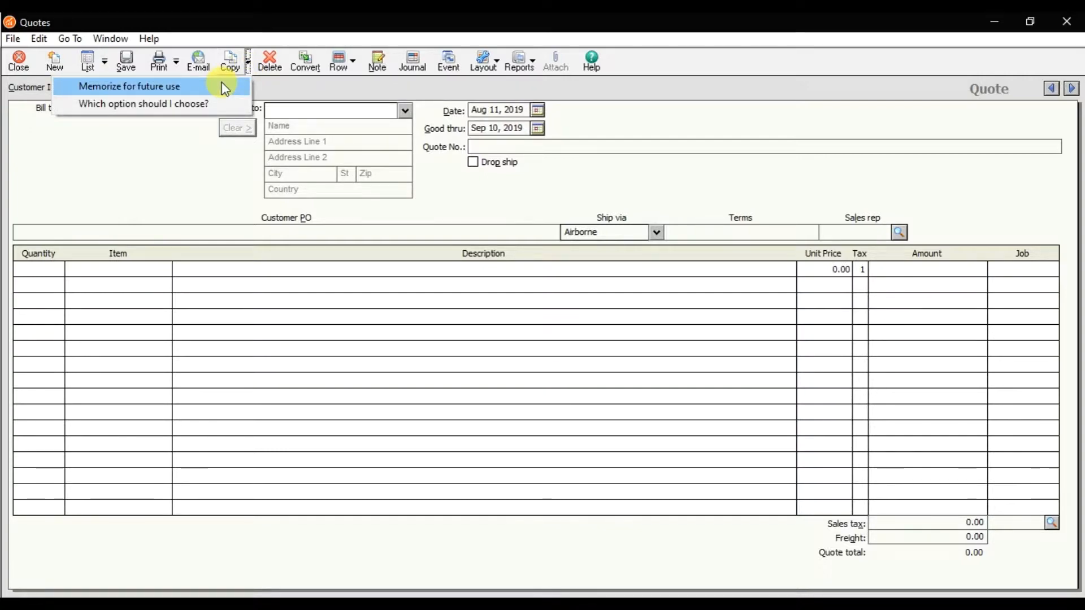
click(223, 86)
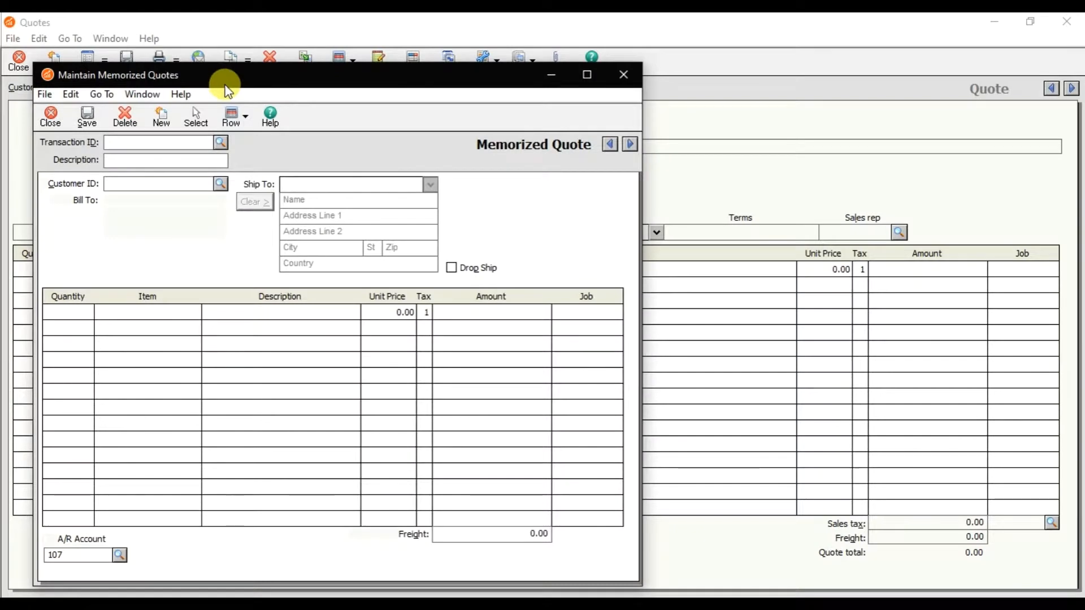
click(221, 143)
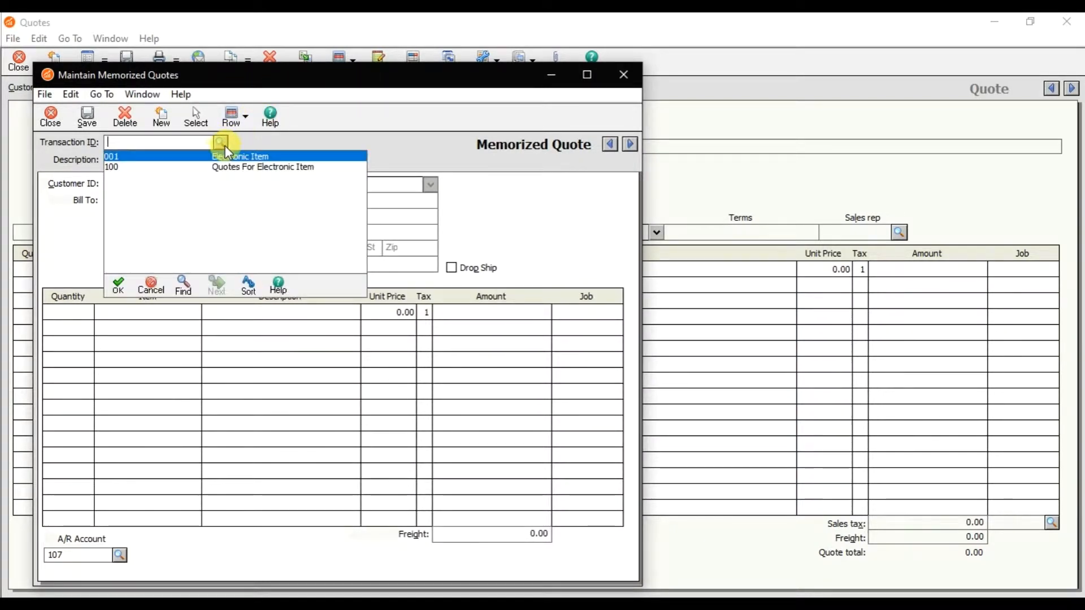
double_click(166, 163)
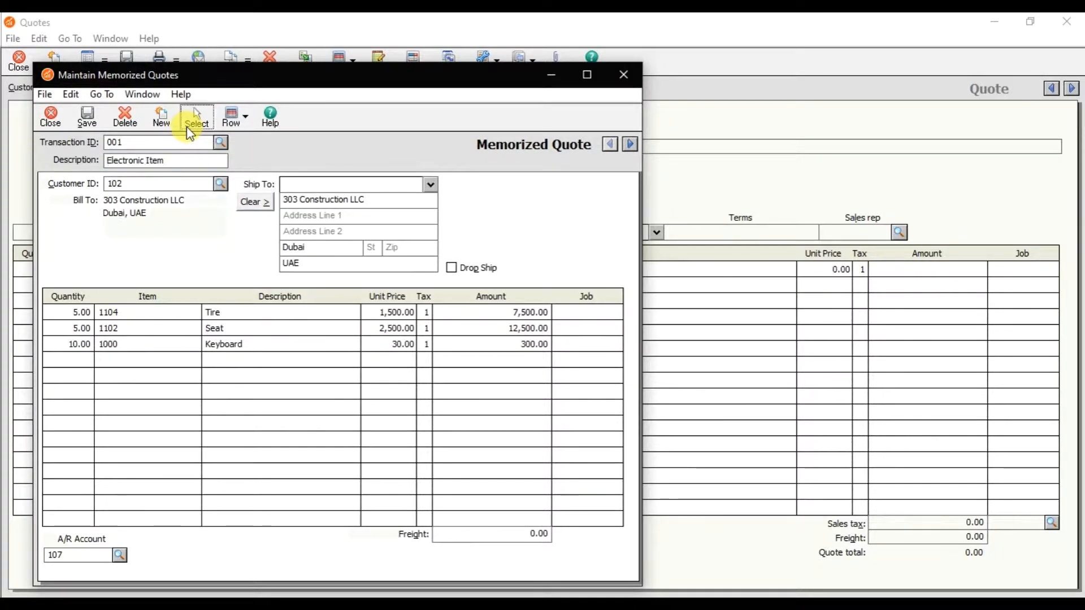
click(188, 125)
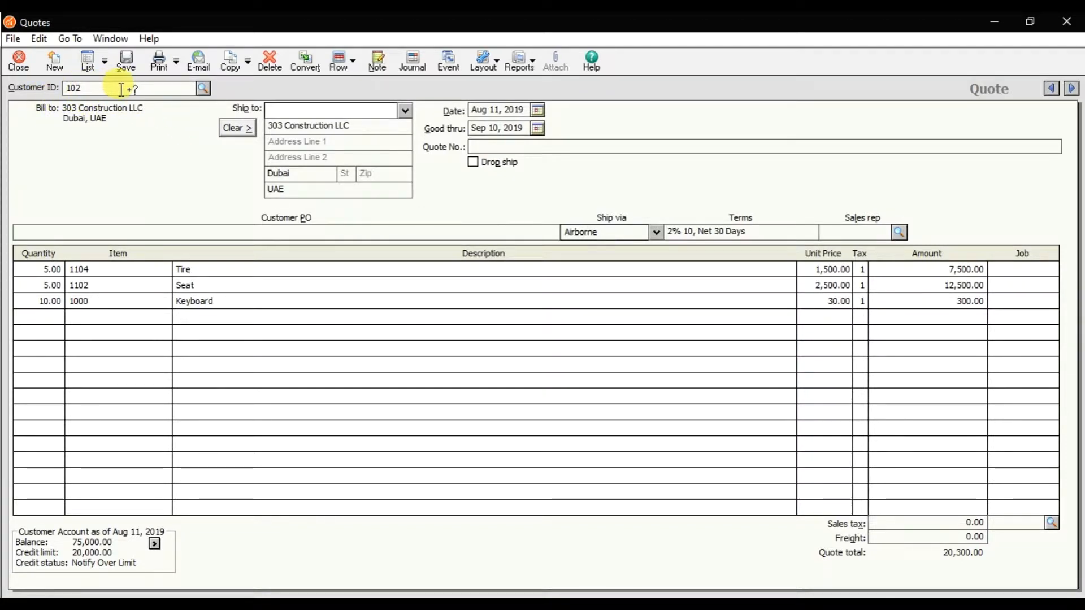
Change the quote's customer to 101 Adsell Marketing and dismiss the credit limit warning.
click(203, 89)
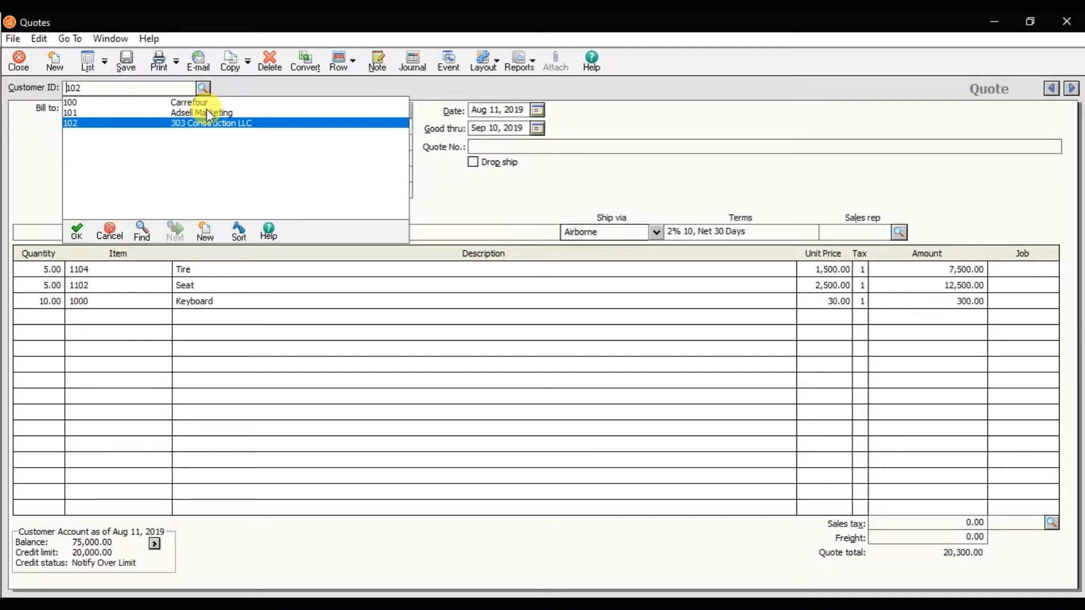
double_click(206, 112)
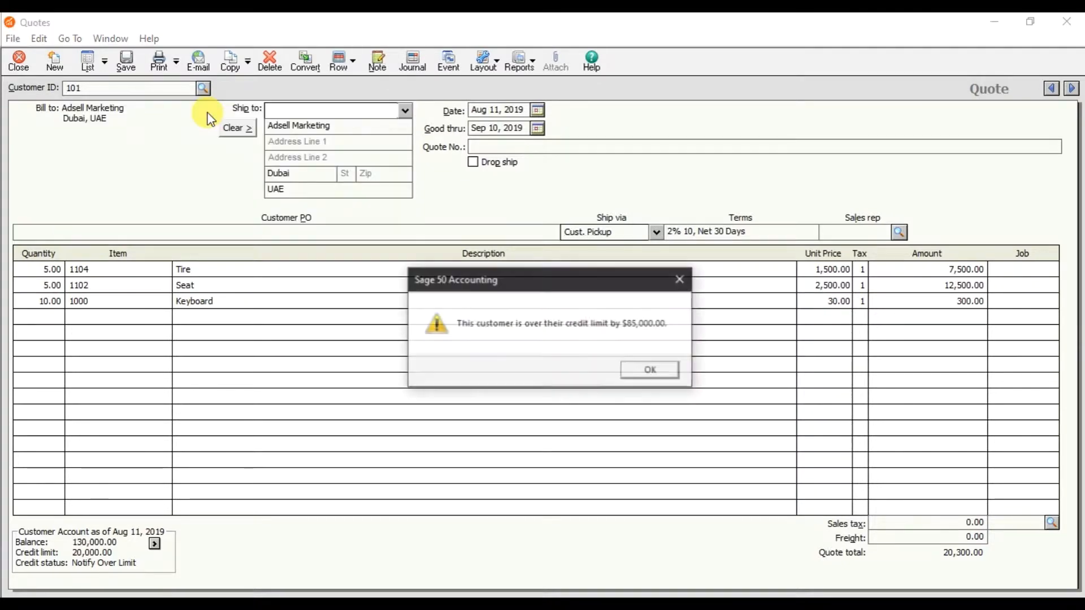
click(650, 370)
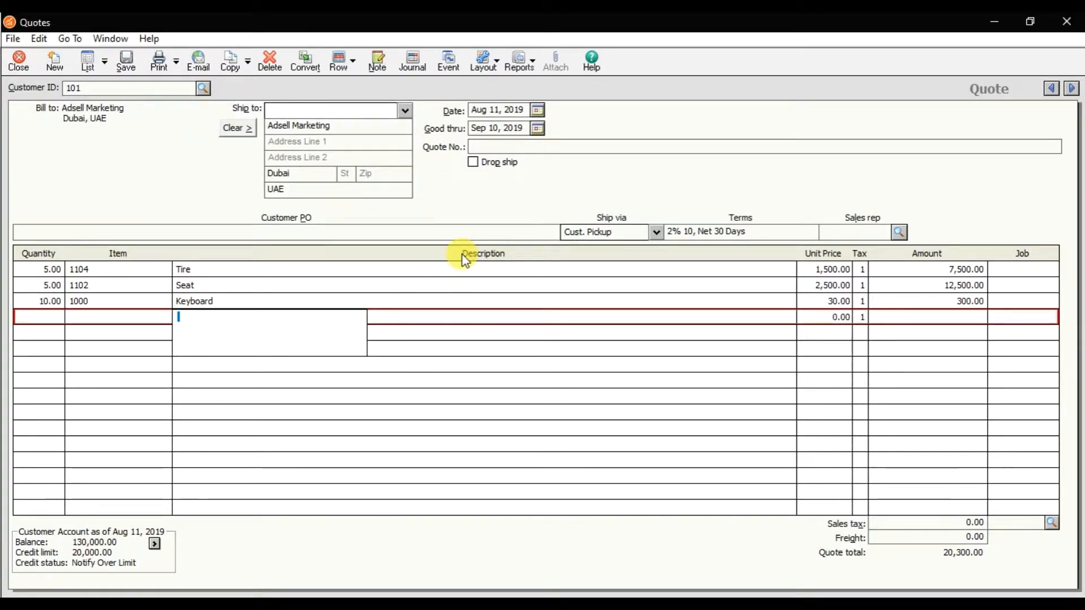
Set the quote number to 7878 and save the quote.
click(491, 111)
click(504, 125)
click(500, 143)
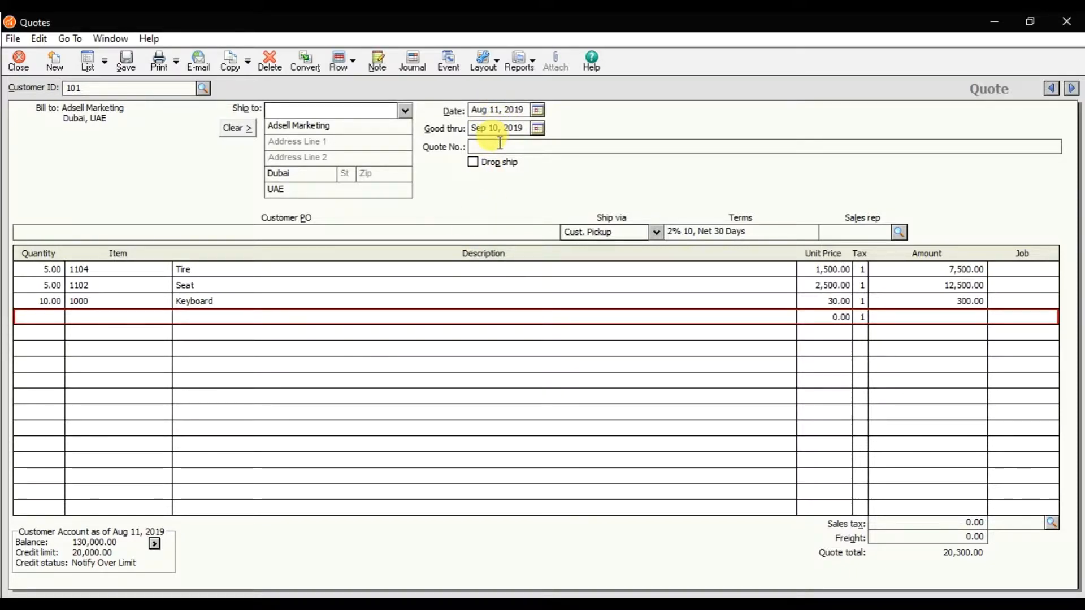
text(7878)
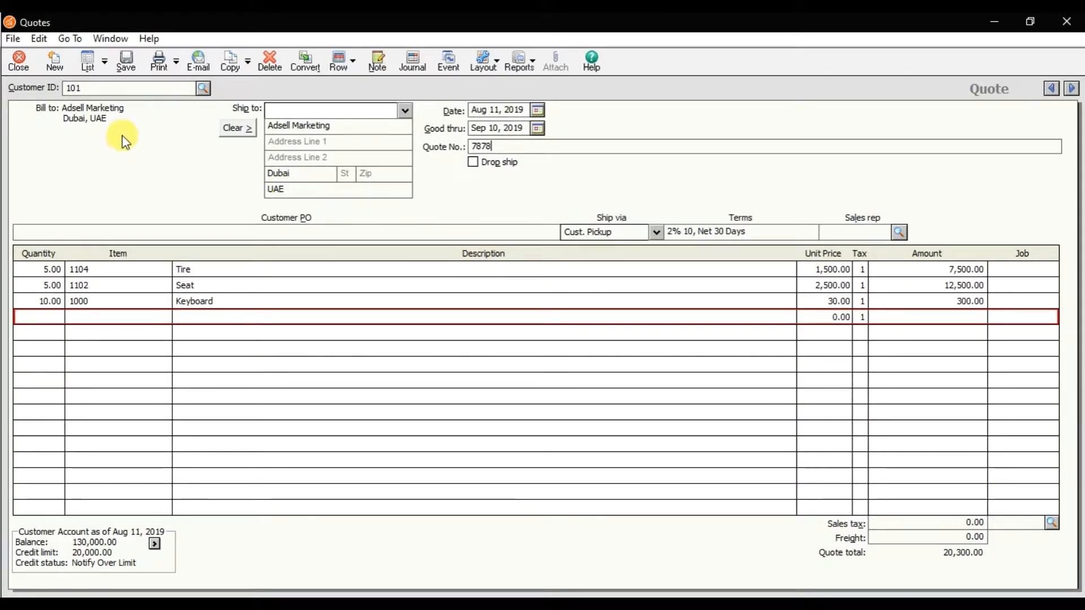
click(124, 69)
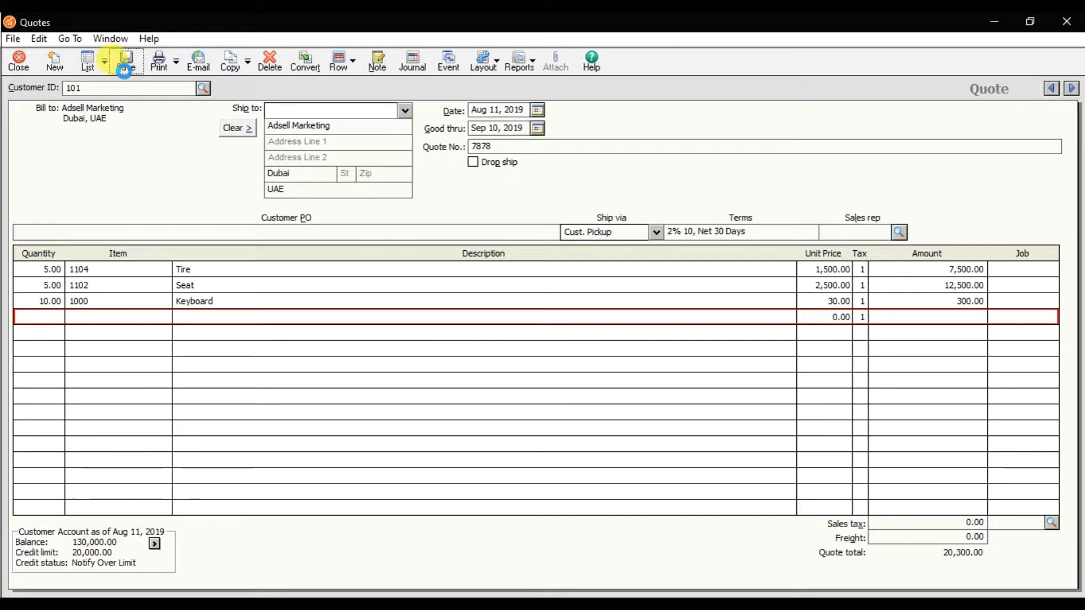
Close the quotes window and open the memorized sales invoices maintenance window.
click(28, 68)
click(51, 121)
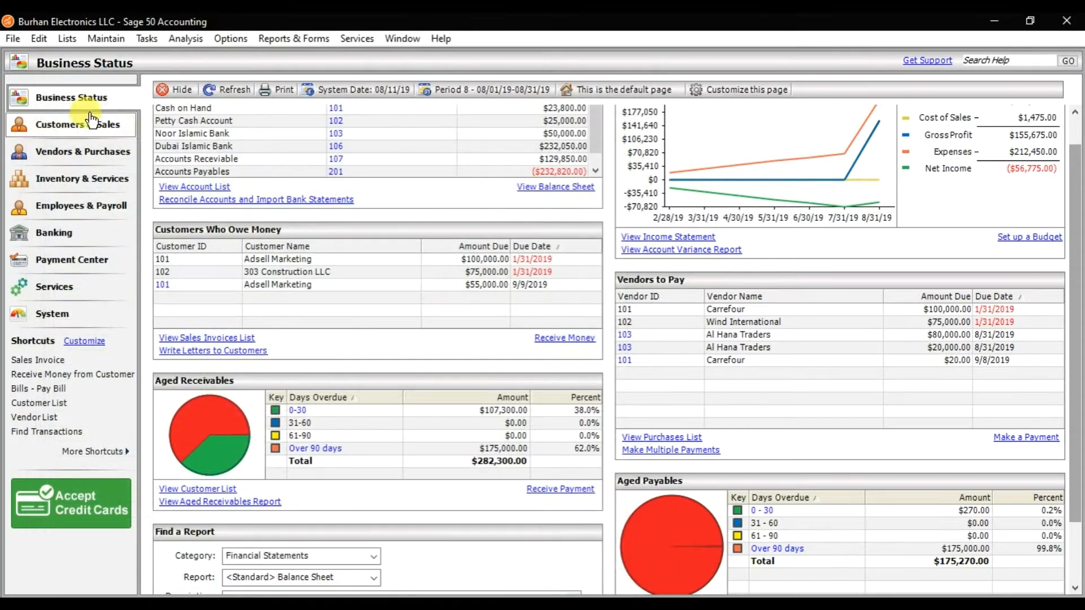
click(118, 42)
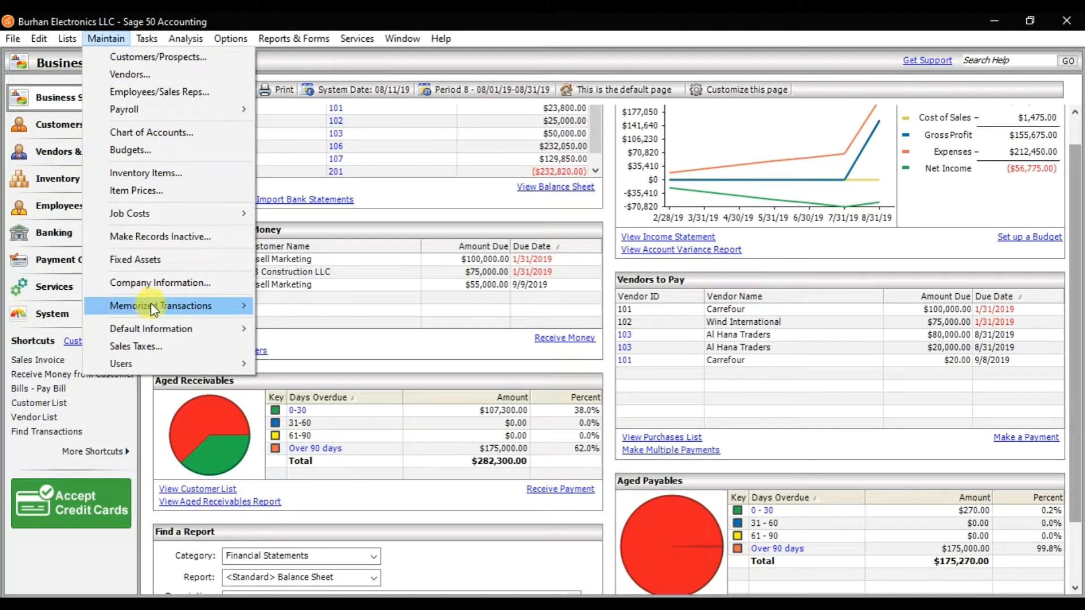
mouse_move(153, 311)
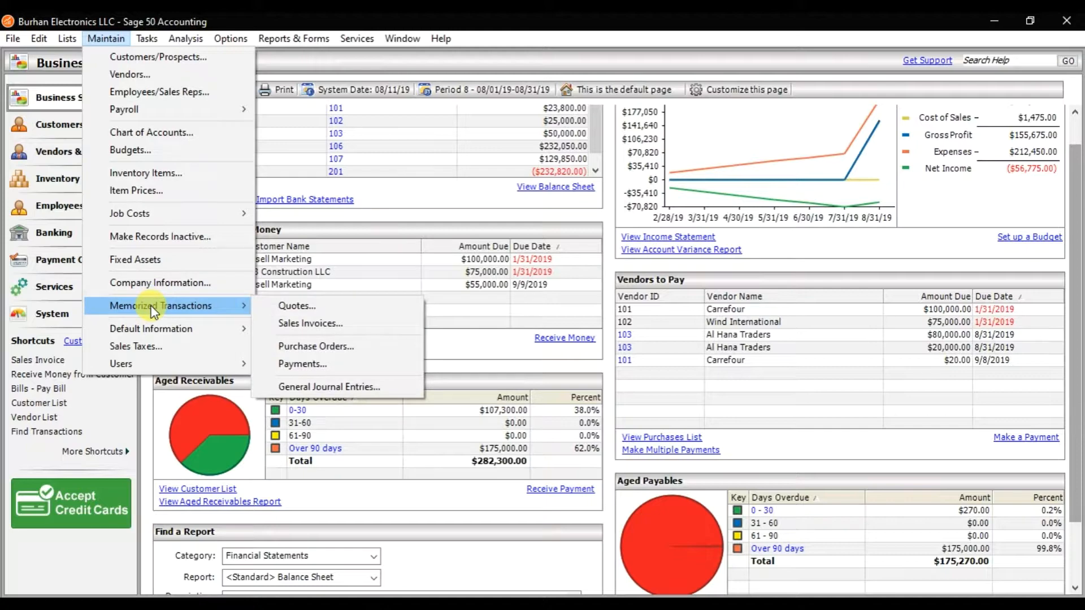
click(318, 326)
Create memorized sales invoice 001 with the description Sales Invoice and maximize the window.
click(222, 143)
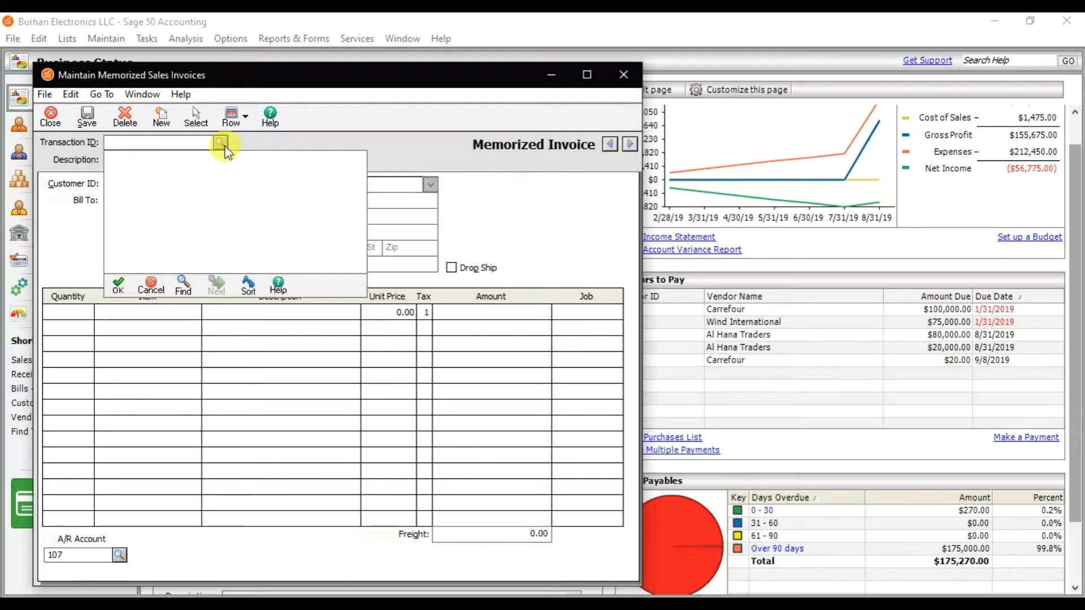
click(224, 145)
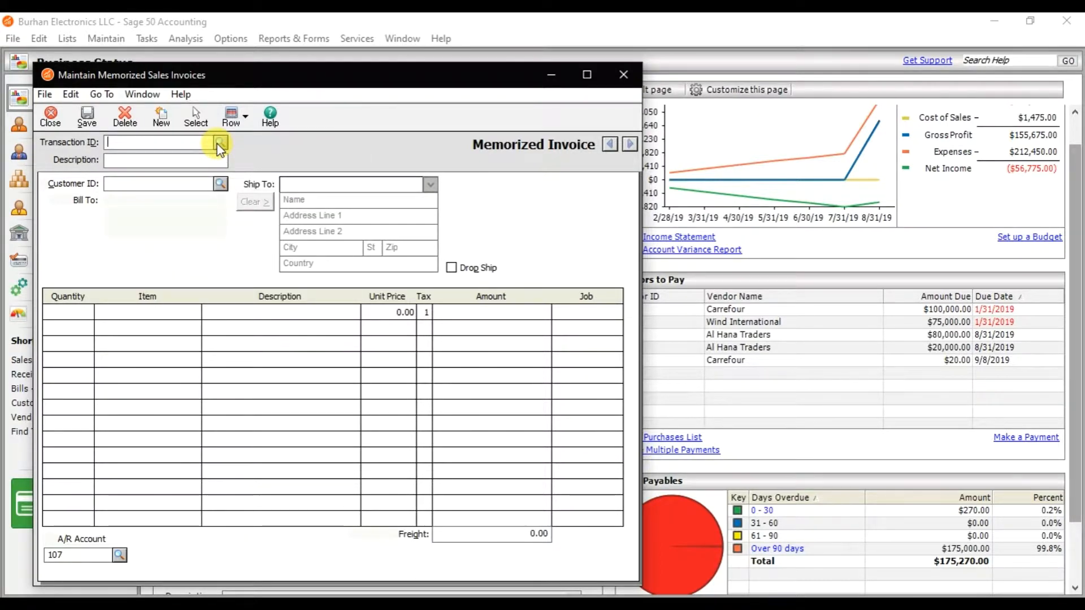
click(220, 144)
text(001)
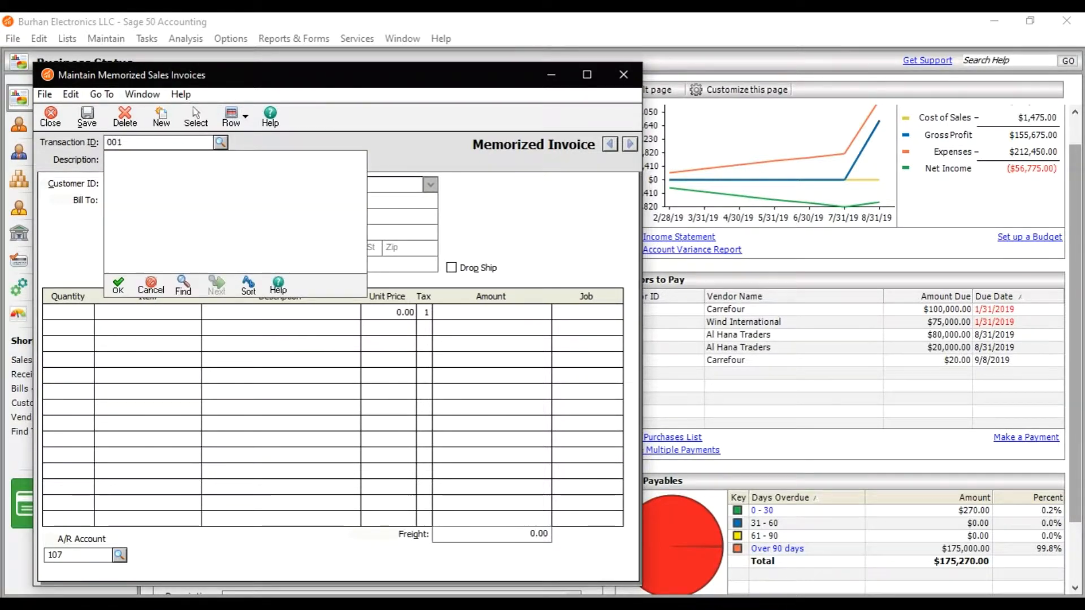
key(Tab)
text(S)
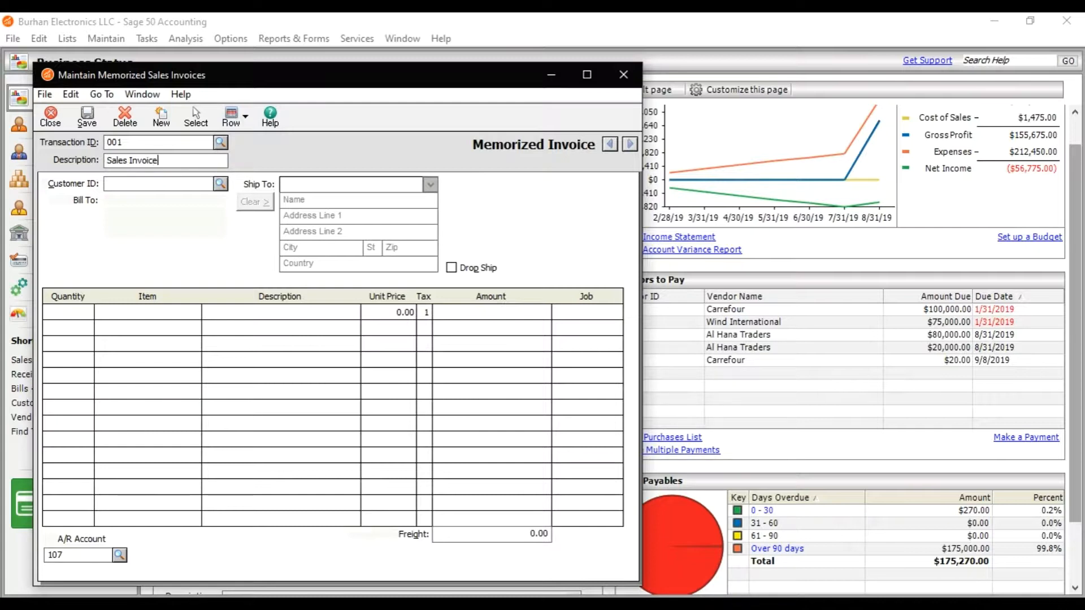
click(586, 74)
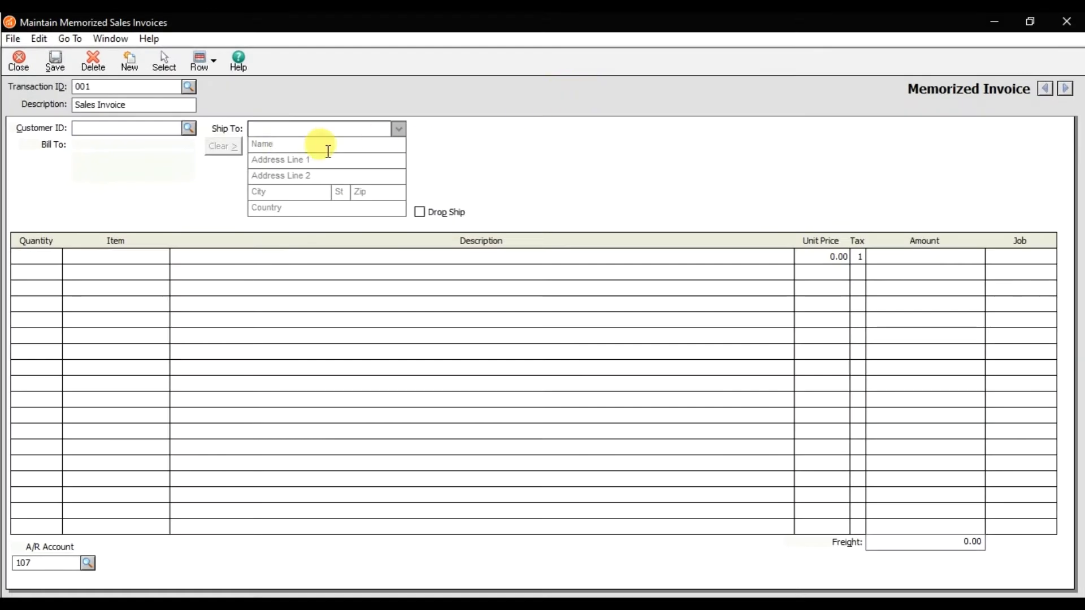
Select customer 100 Carrefour and enter a quantity of 10 on the first invoice line.
click(189, 129)
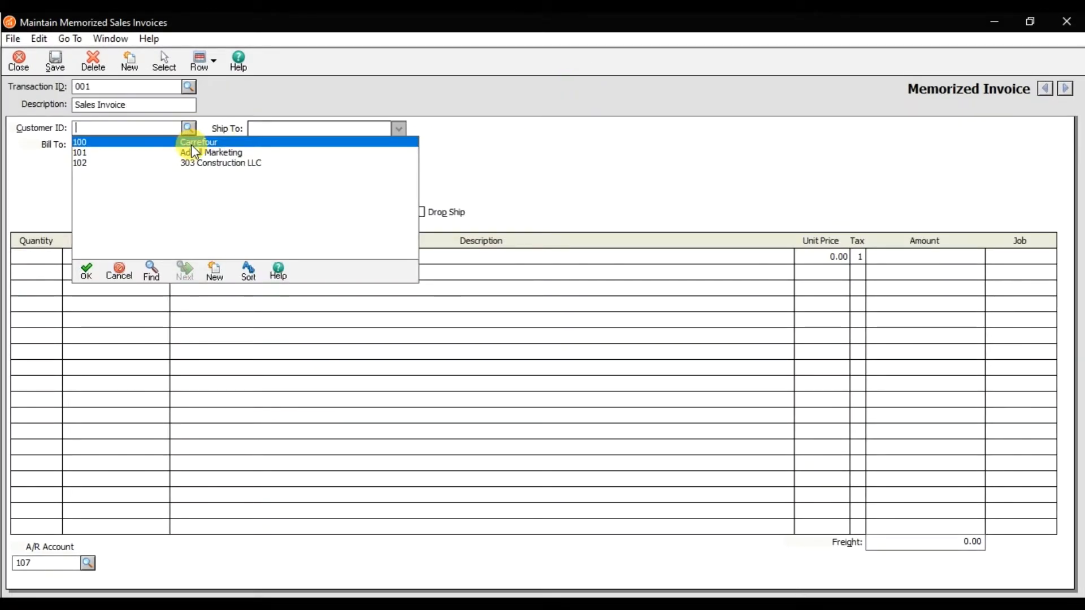
double_click(192, 144)
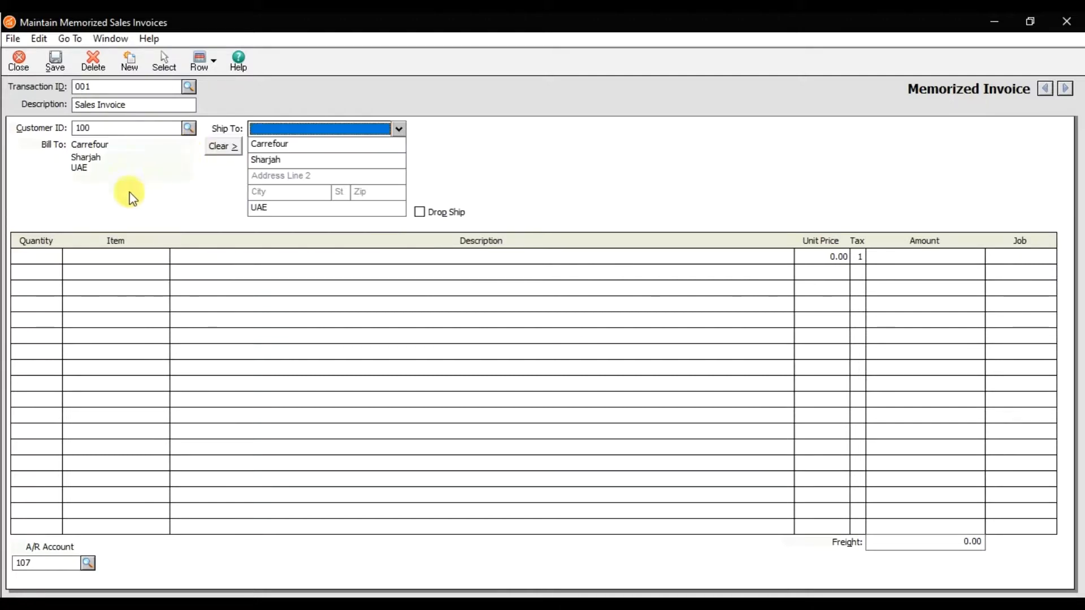
click(52, 255)
text(10)
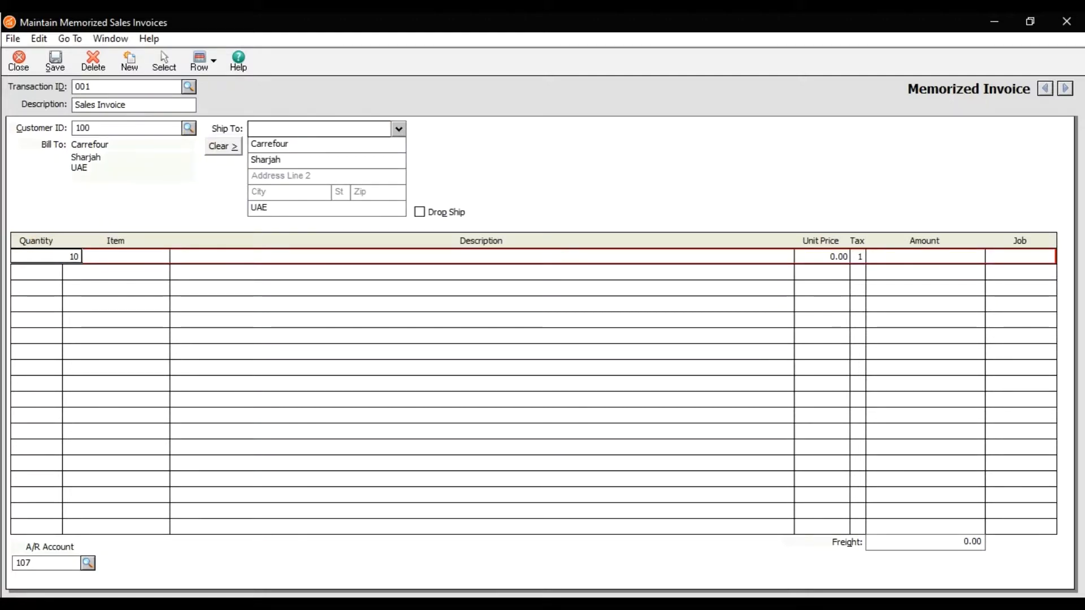
Choose item 1000 Keyboard for the first memorized invoice line.
key(Tab)
key(Down)
key(Down)
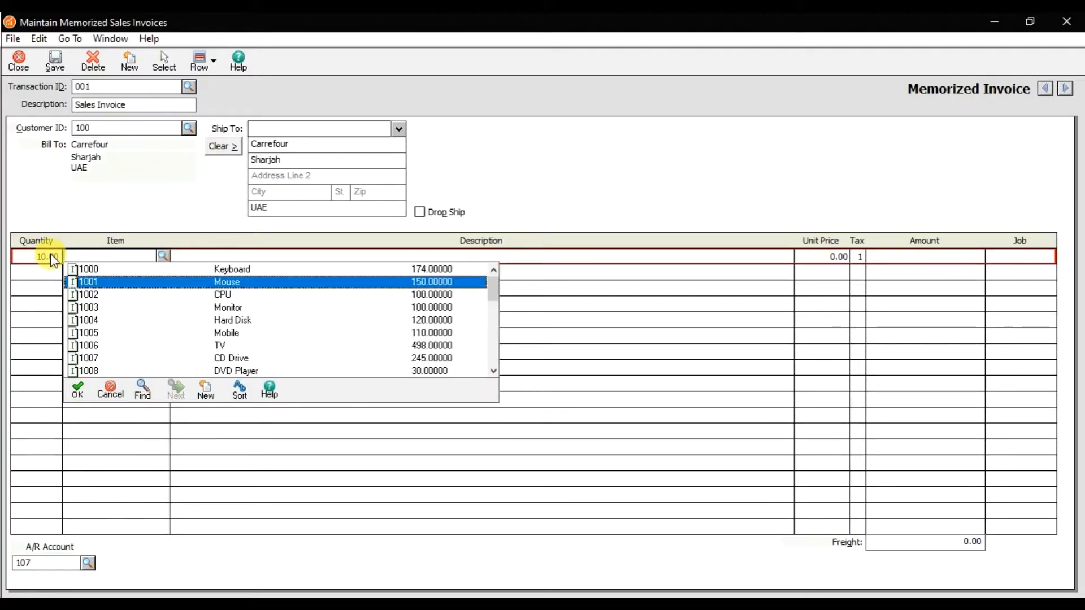
key(Up)
key(Return)
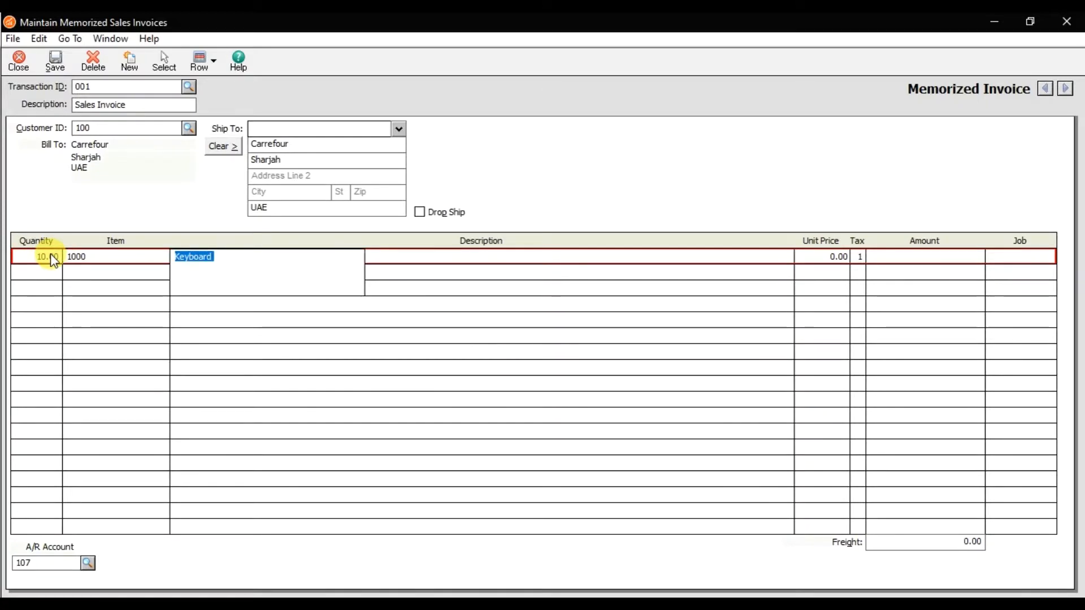
Set the line's unit price to 35 and save the memorized sales invoice.
key(Tab)
text(35)
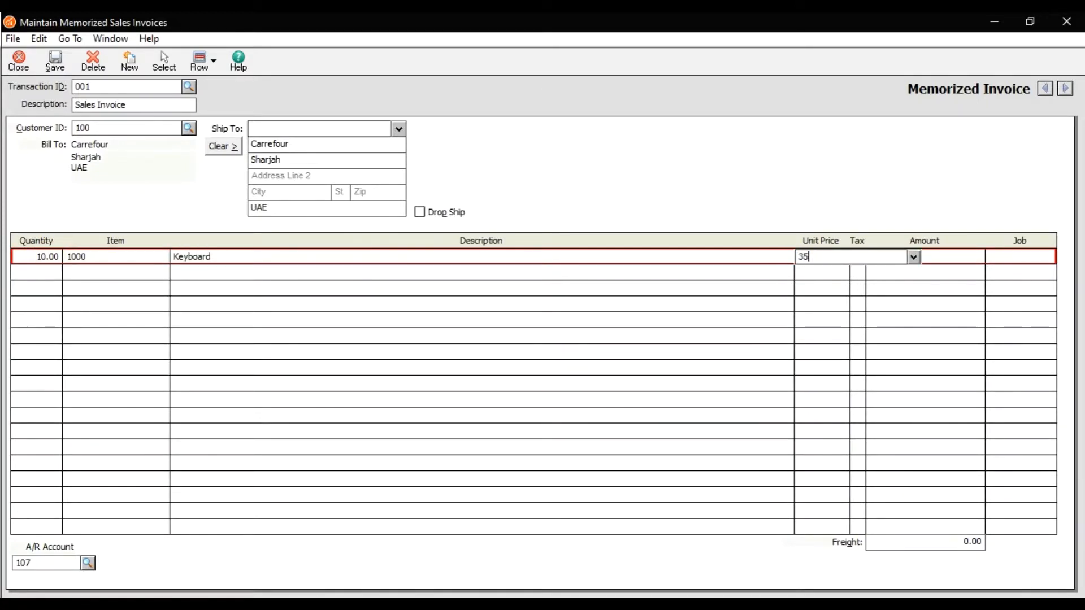
key(Tab)
key(Tab)
key(Tab)
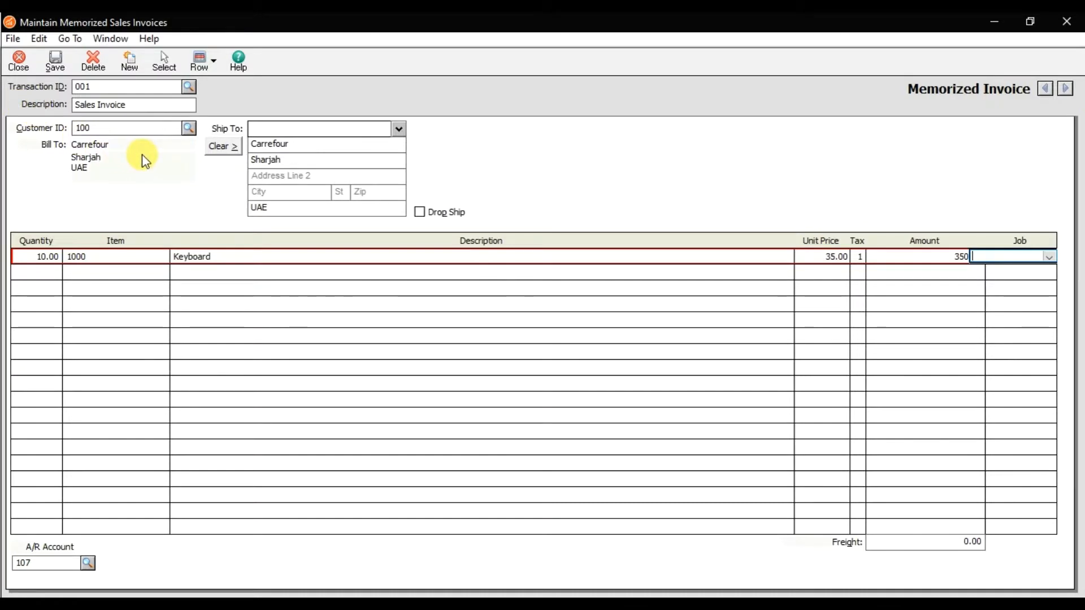
click(57, 62)
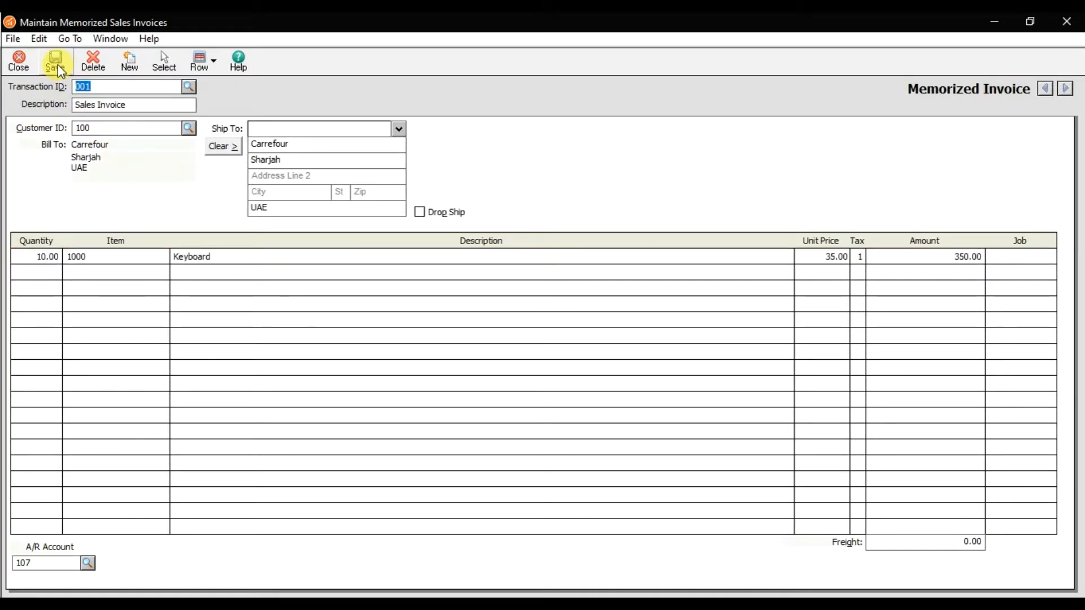
Close the memorized invoice window and open the Sales/Invoicing window.
click(32, 57)
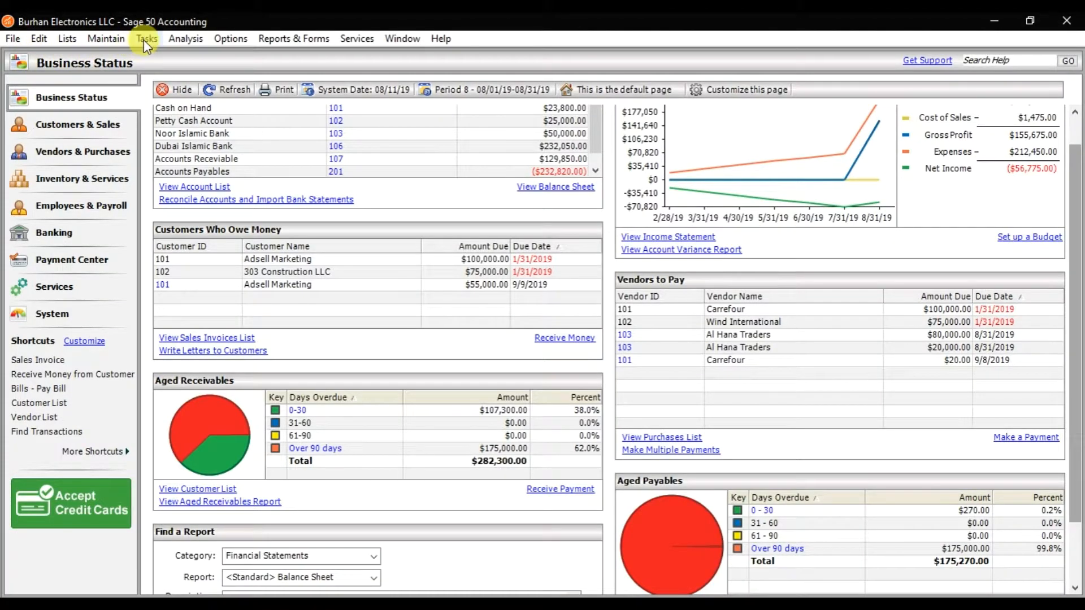
click(145, 38)
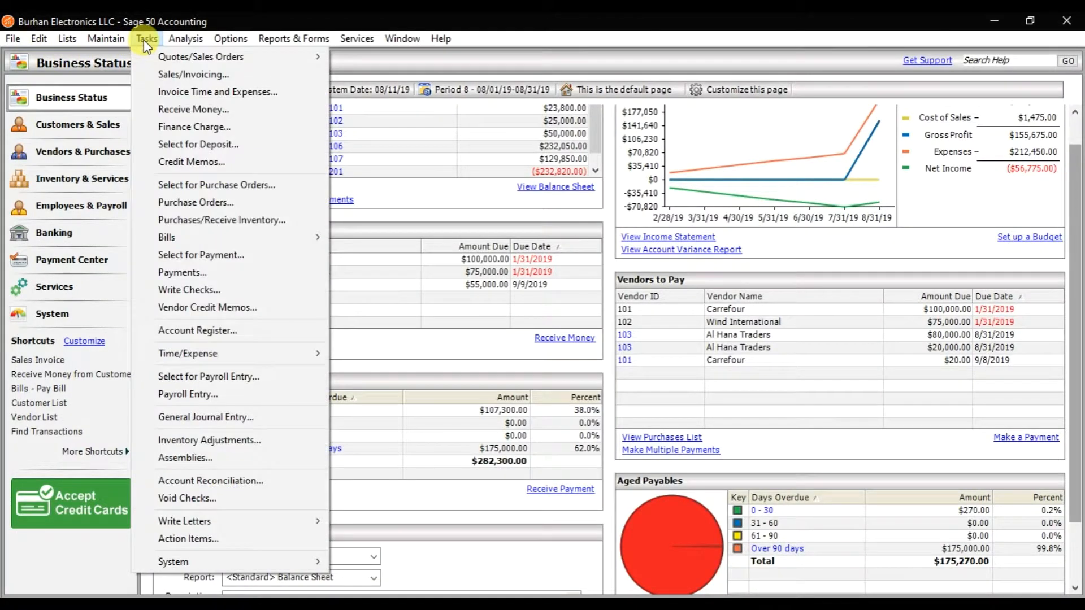
click(167, 70)
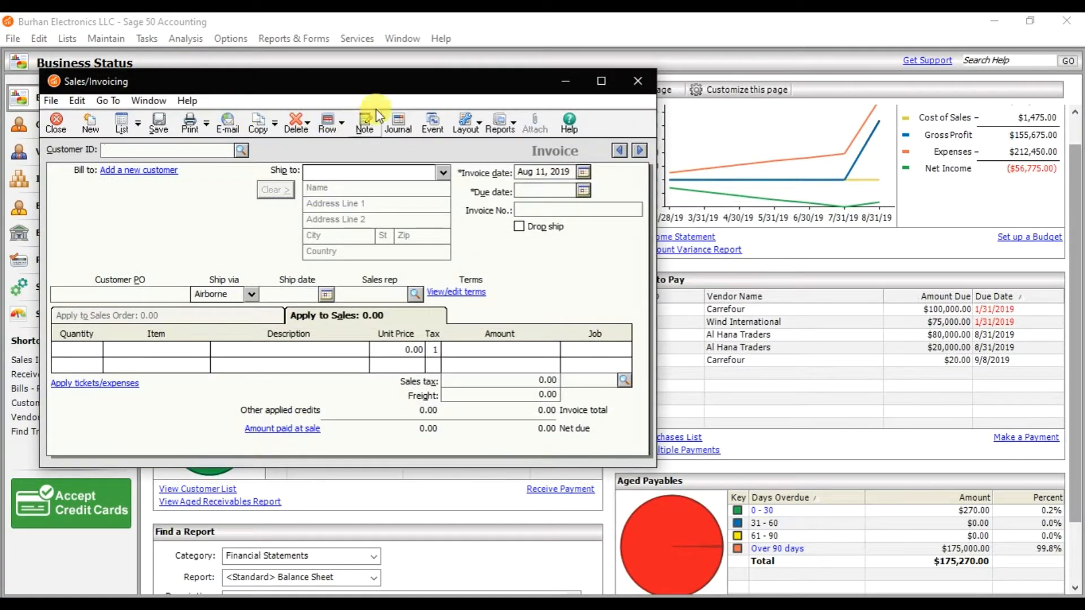
click(601, 81)
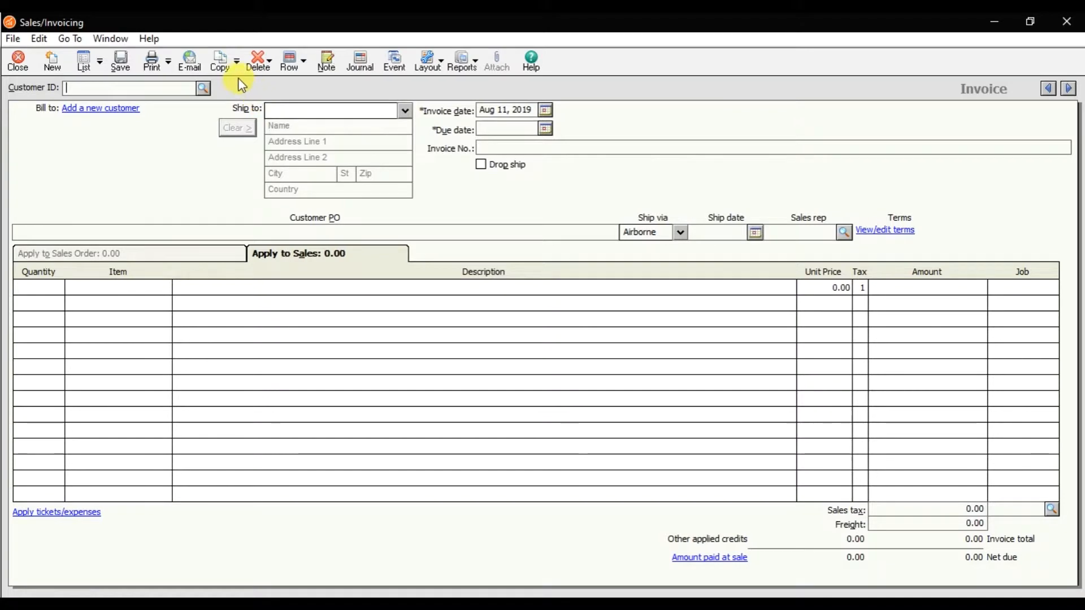
Insert memorized sales invoice 001 into the new sales invoice.
click(235, 67)
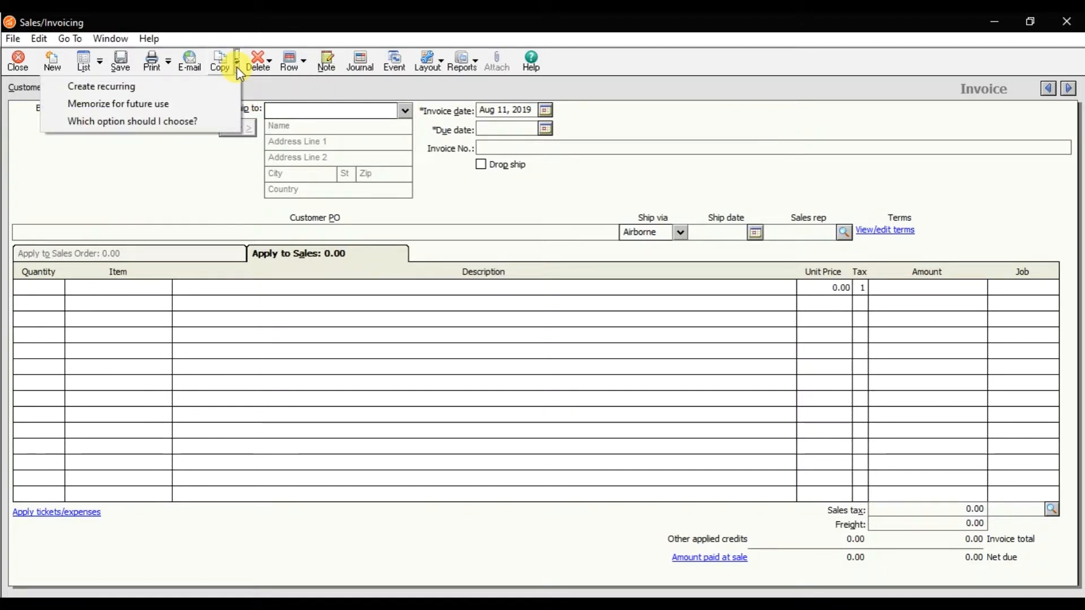
click(195, 100)
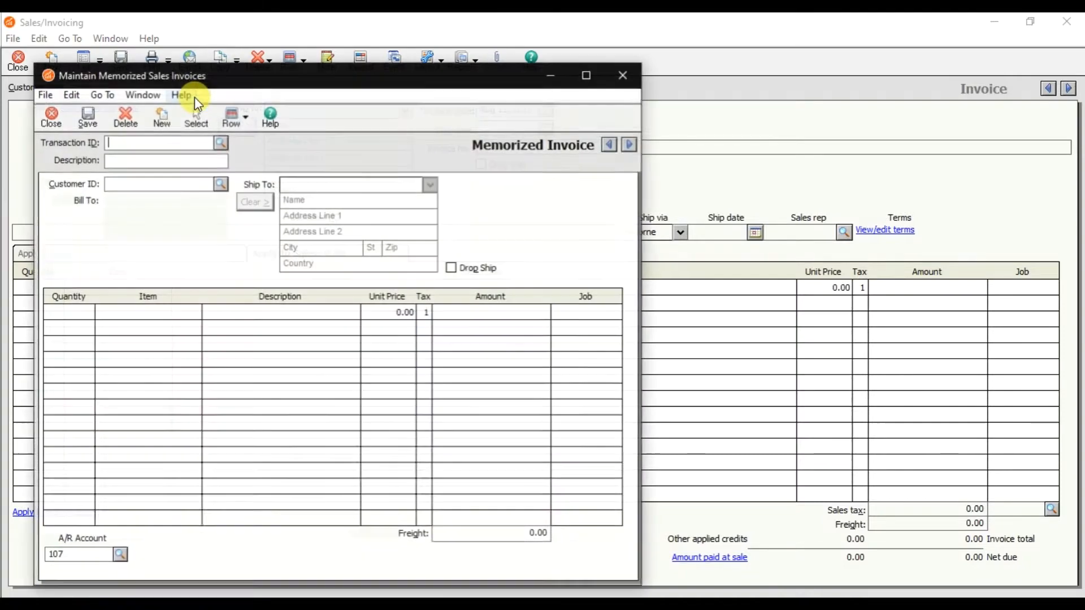
click(221, 142)
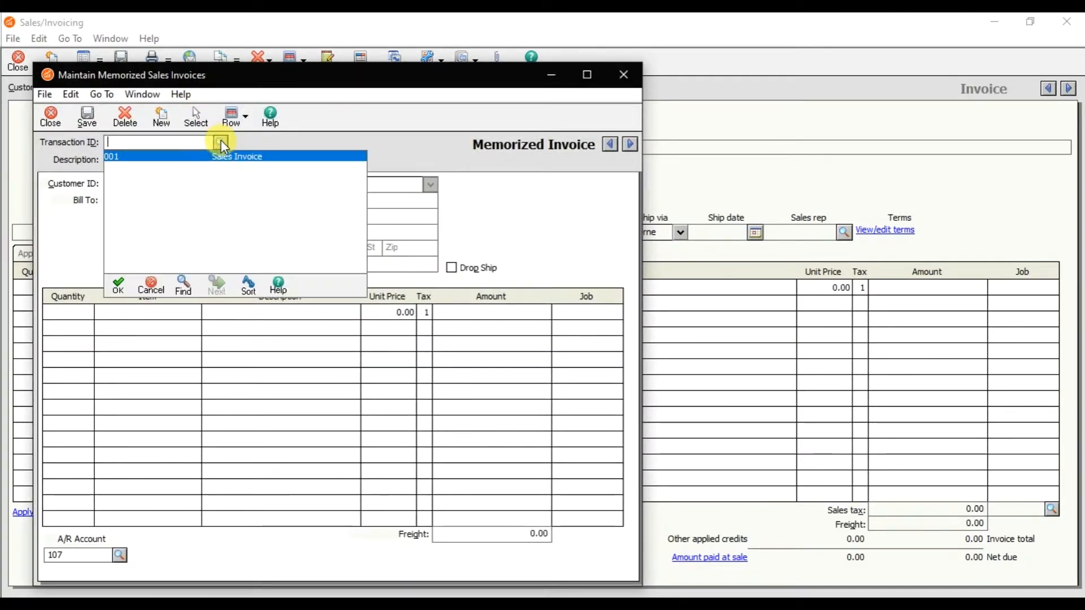
click(216, 151)
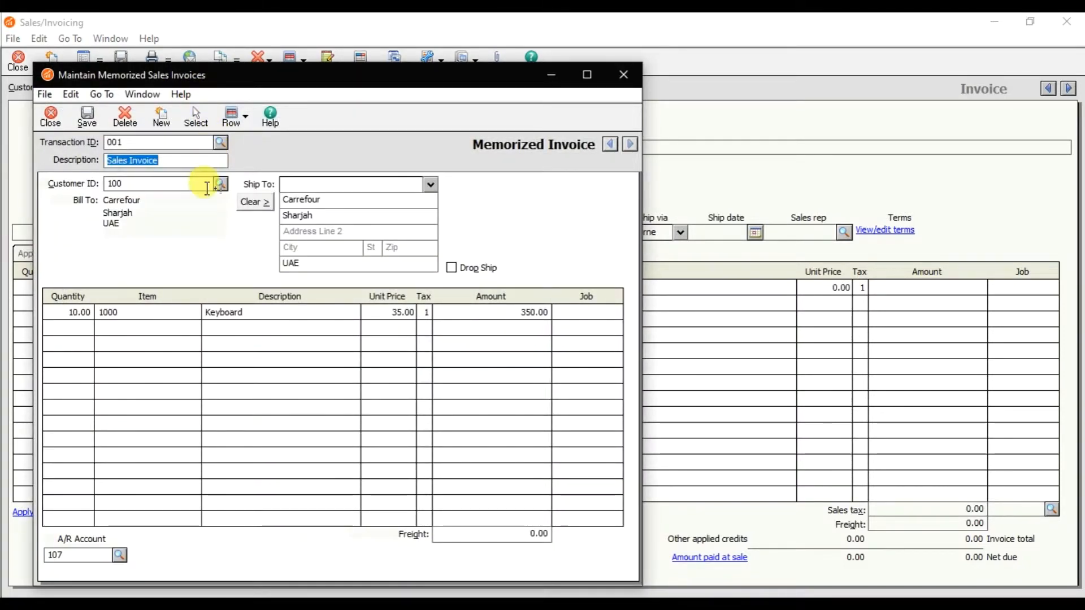
click(196, 118)
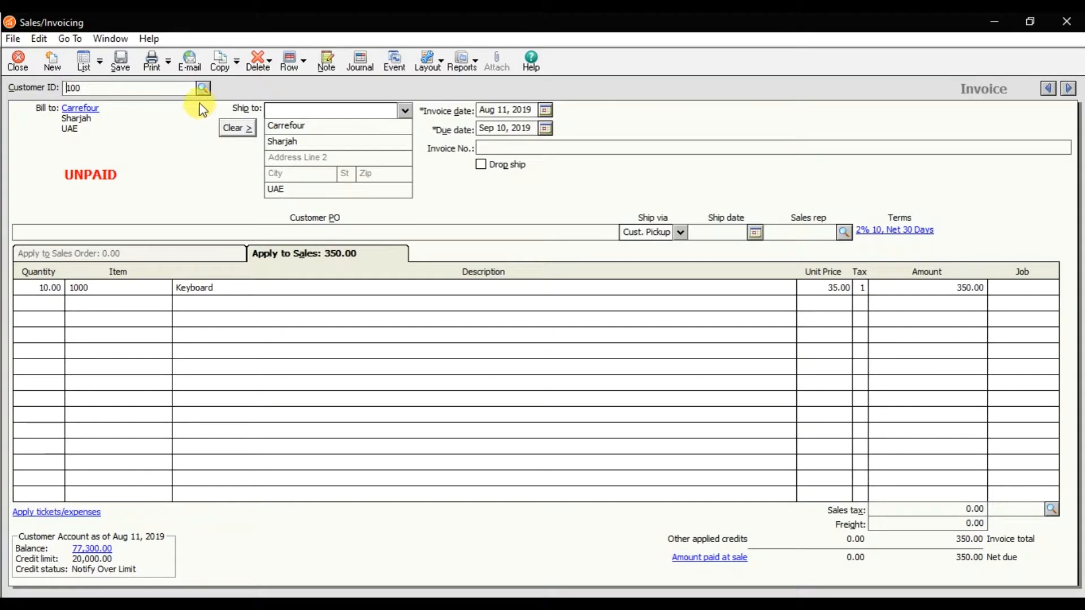
Change the invoice customer to 101 Adsell Marketing and dismiss the credit limit notice.
click(206, 93)
double_click(208, 112)
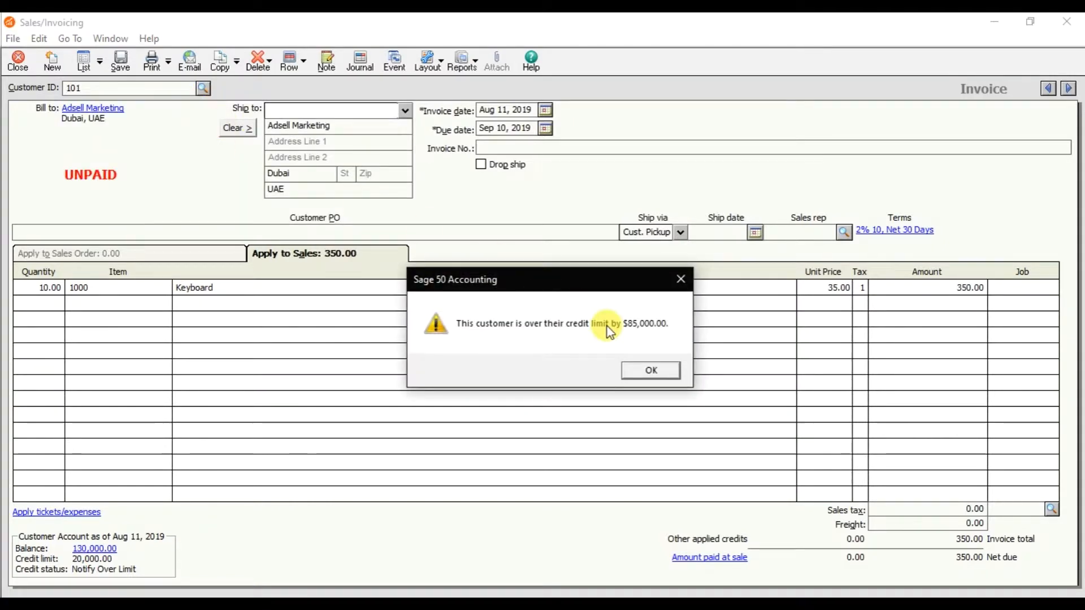
click(650, 369)
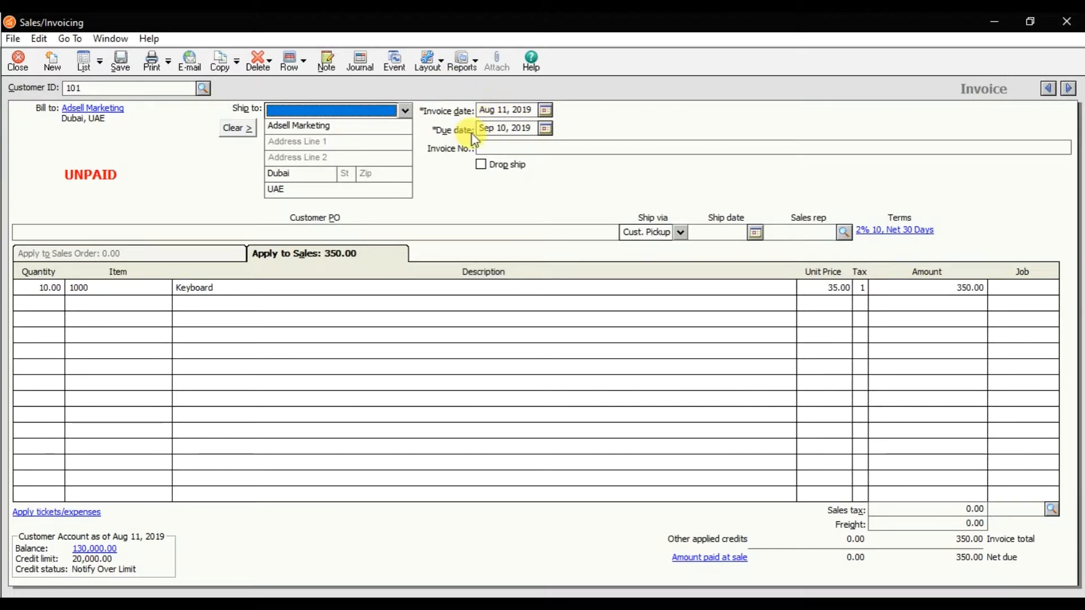
Set the invoice number to 1258, review the copied line, and save the sales invoice.
click(517, 146)
text(1258)
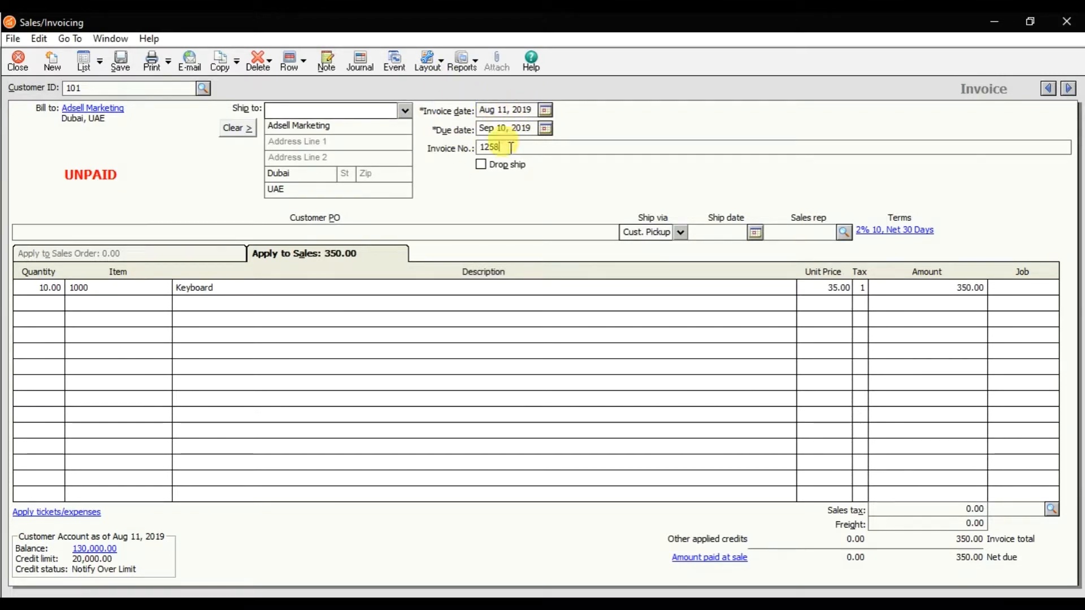
click(52, 286)
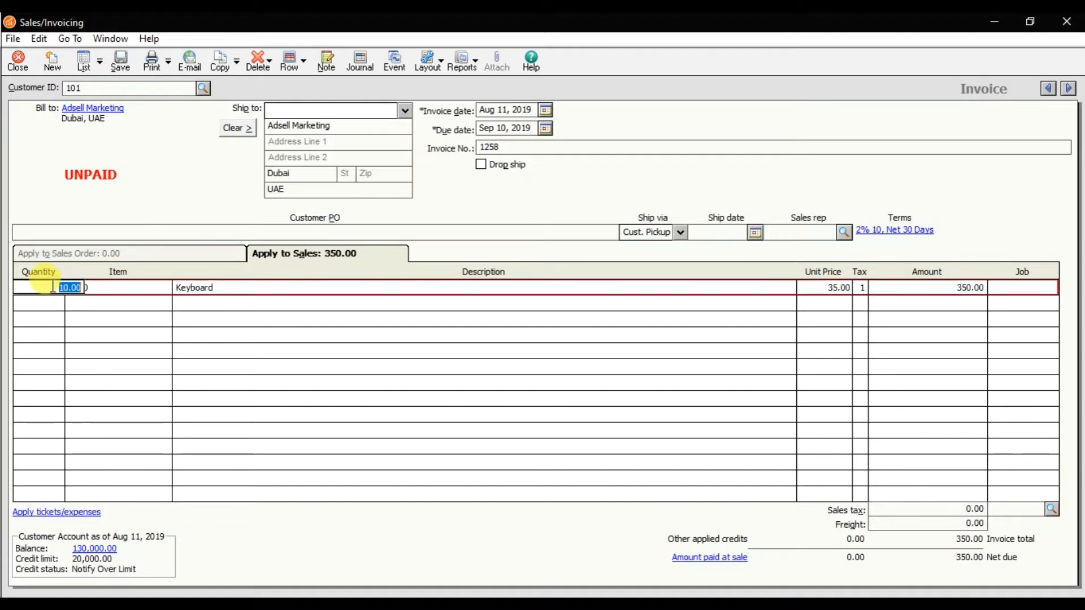
click(116, 287)
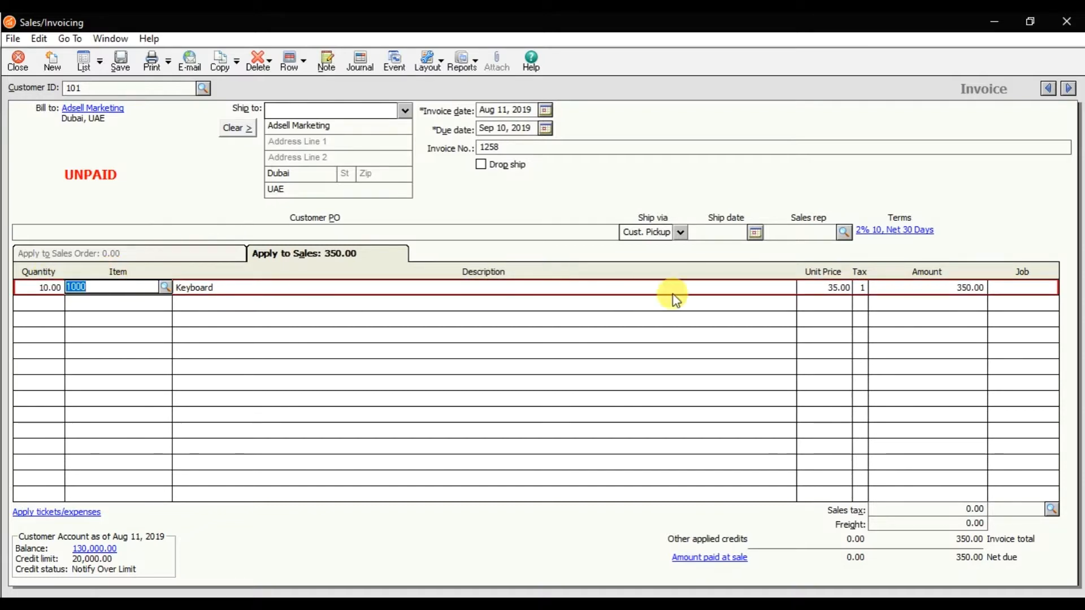
click(812, 287)
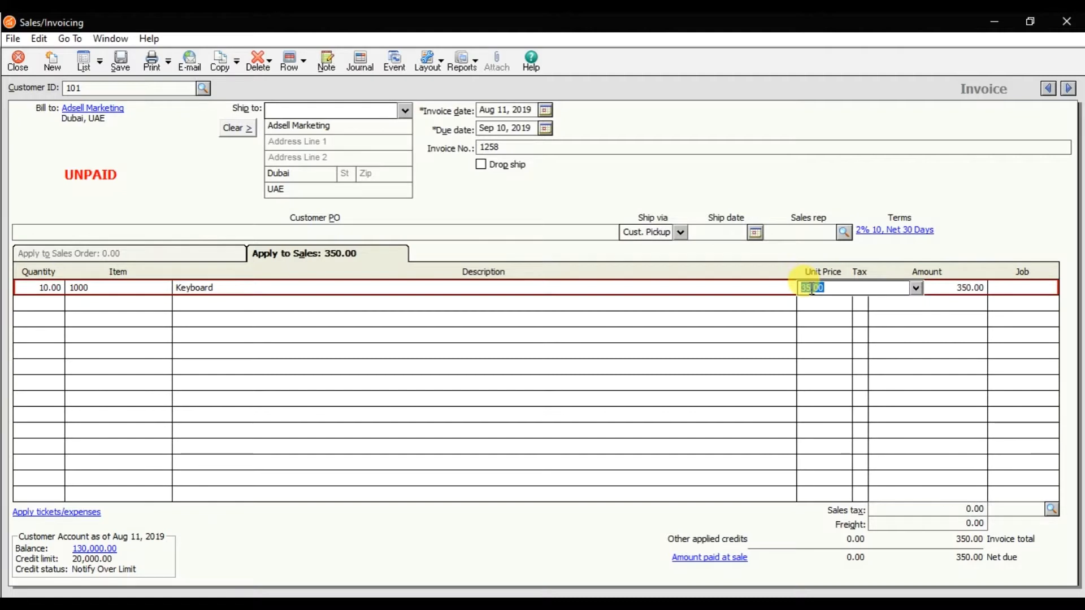
click(119, 64)
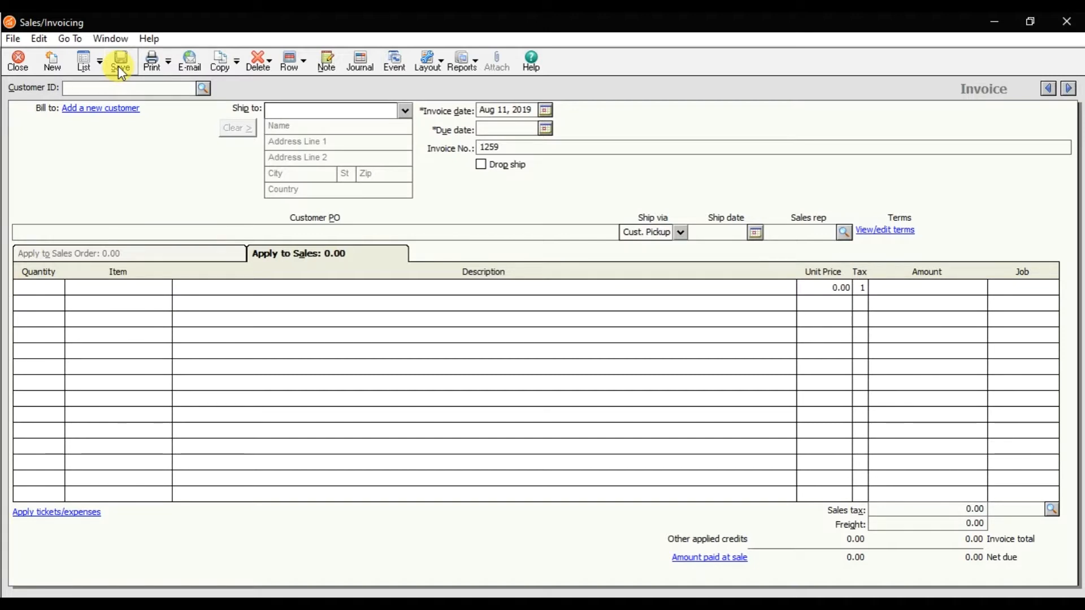
Close the invoice windows and open the memorized purchase orders maintenance window.
click(23, 61)
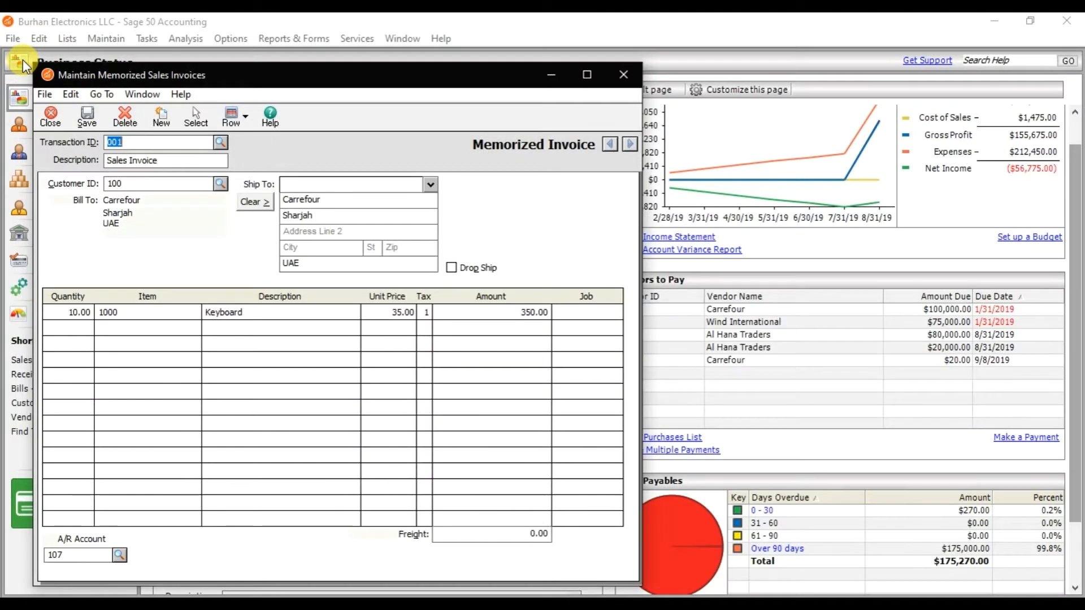
click(53, 105)
click(113, 42)
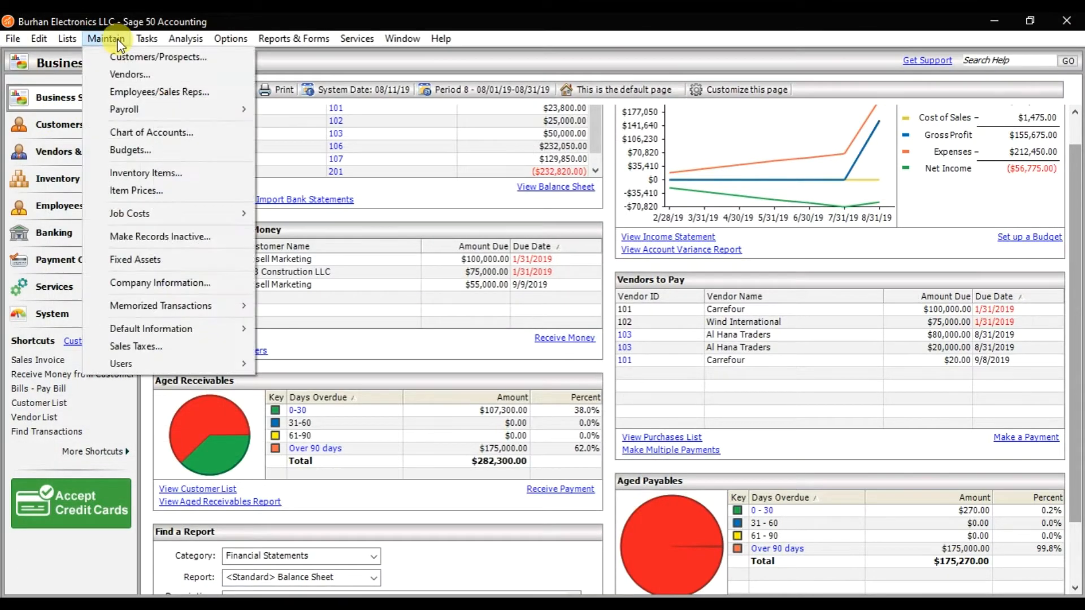
mouse_move(150, 309)
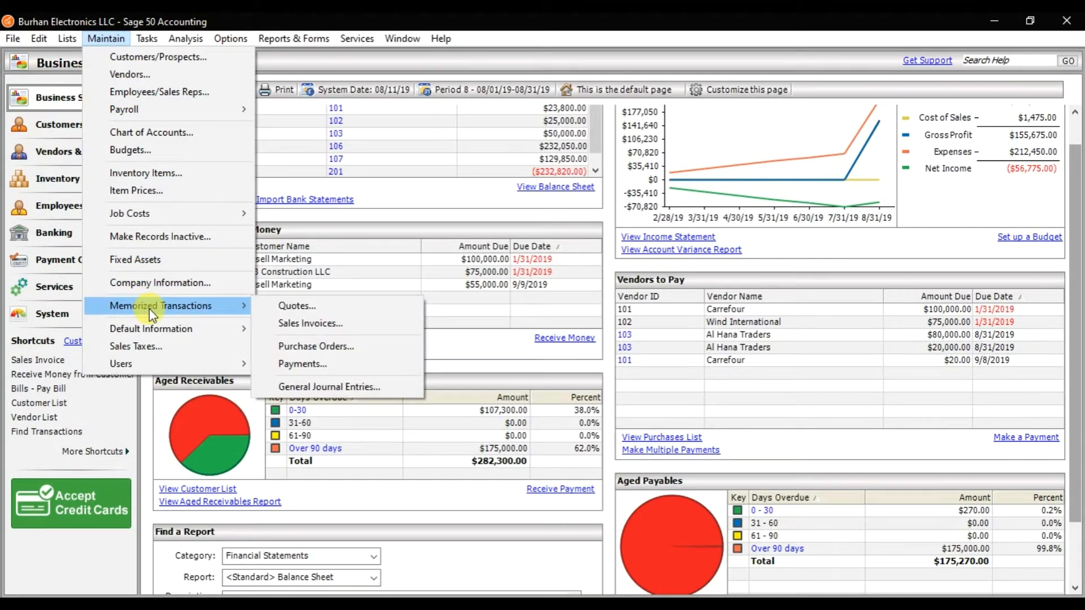
click(355, 357)
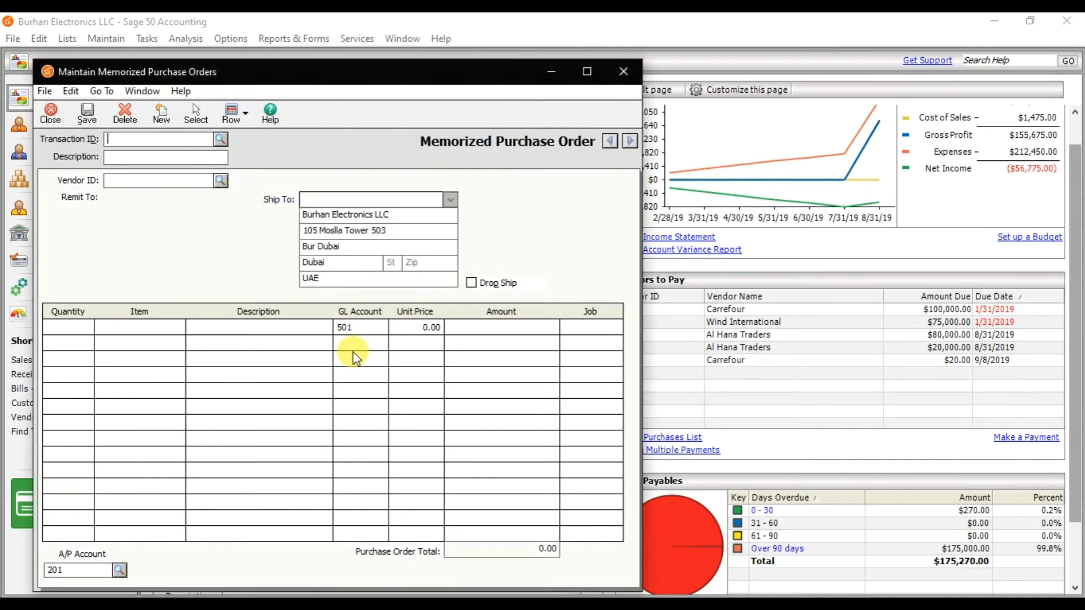
Create memorized purchase order 001 with the description PO and maximize the window.
click(223, 140)
click(223, 140)
text(001)
key(Tab)
text(PO)
click(587, 73)
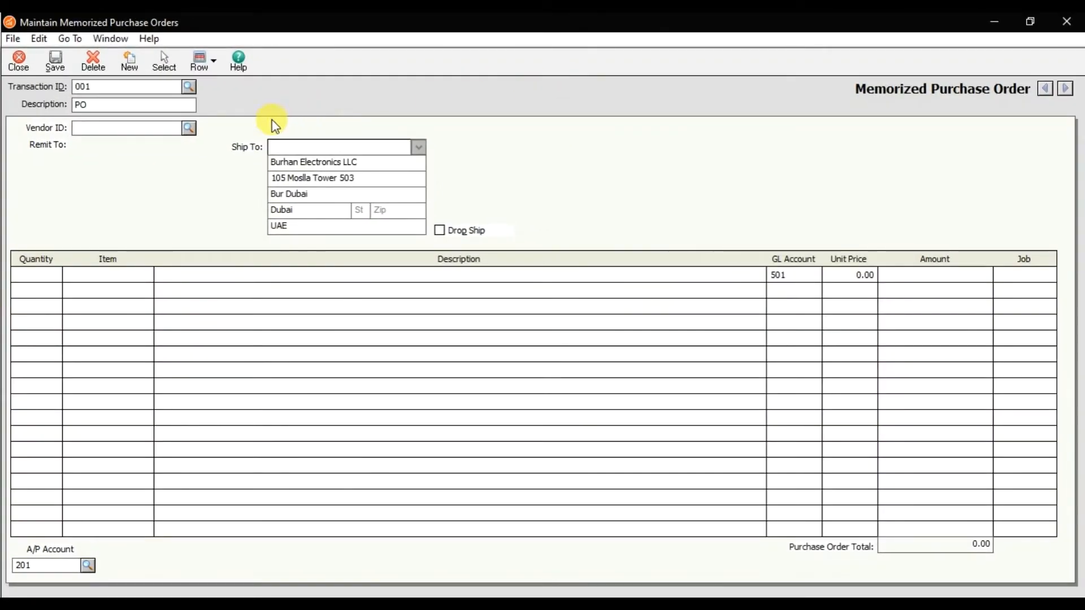
Select vendor 100 Red Fairy and enter a quantity of 10 on the first line.
click(190, 131)
double_click(190, 144)
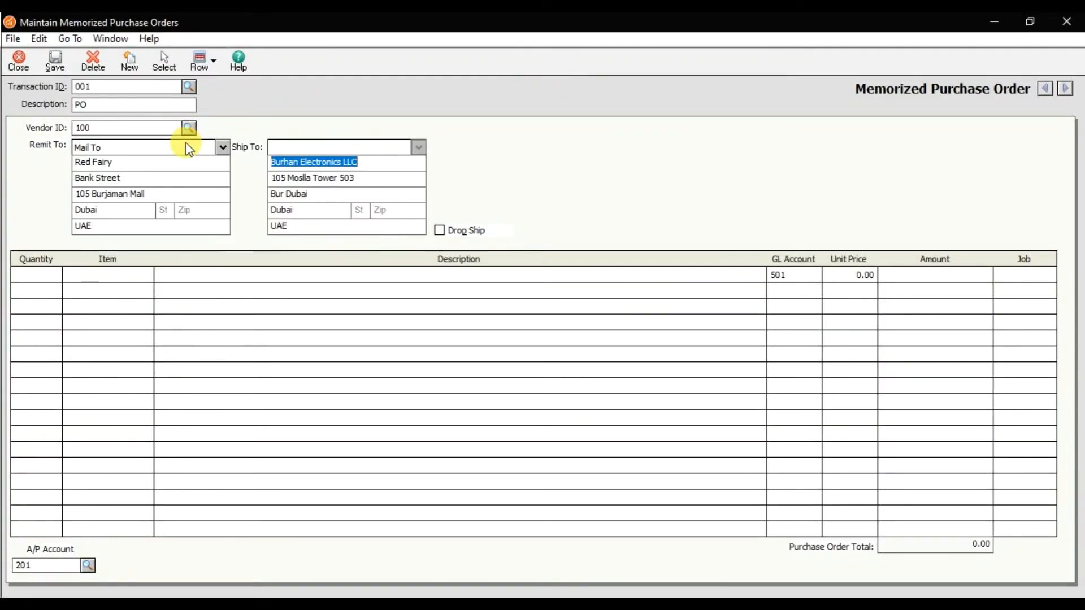
click(50, 274)
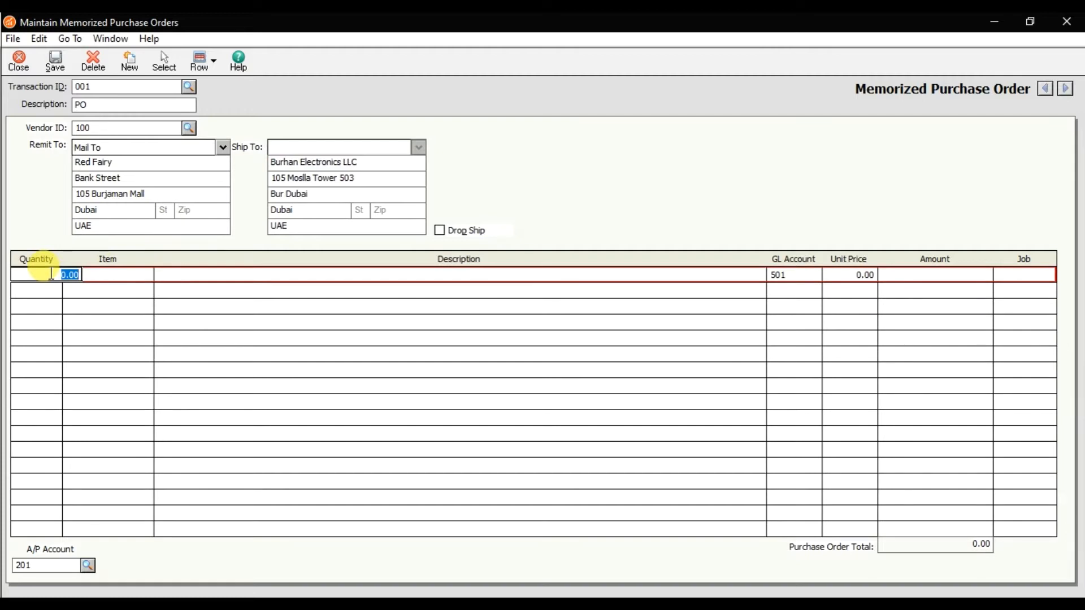
text(10)
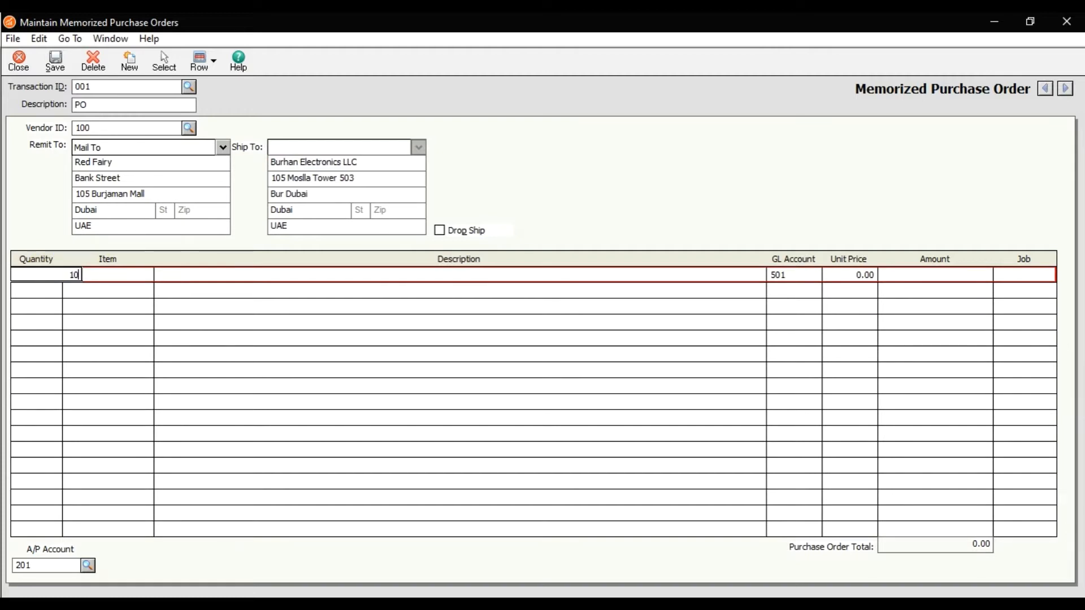
Choose item 1000 Keyboard for the line and save the memorized purchase order.
key(Tab)
key(Down)
key(Down)
key(Up)
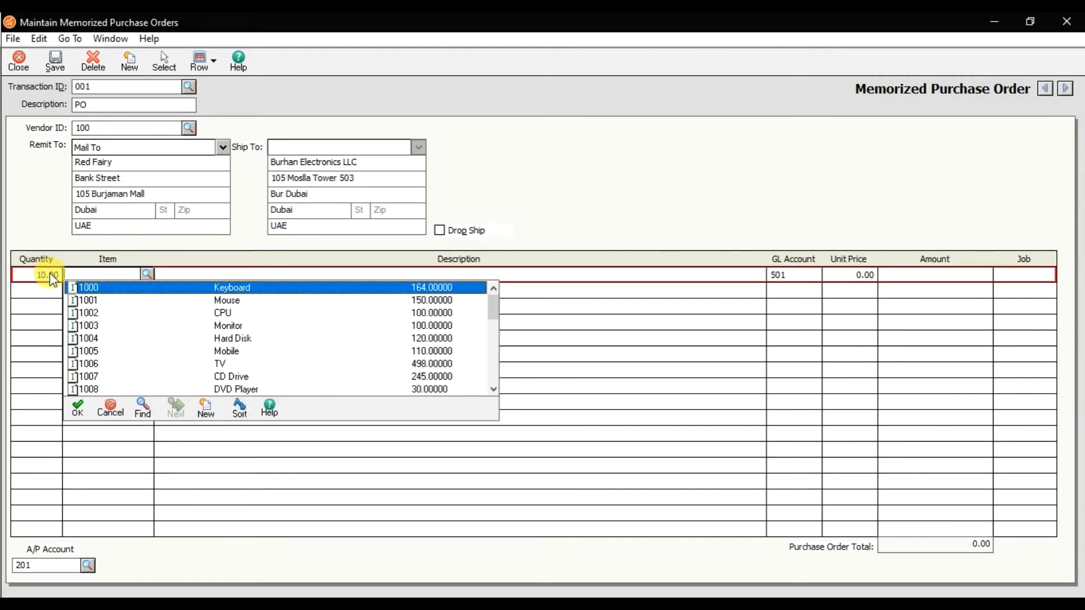
key(Return)
key(Tab)
key(Tab)
key(Tab)
key(Tab)
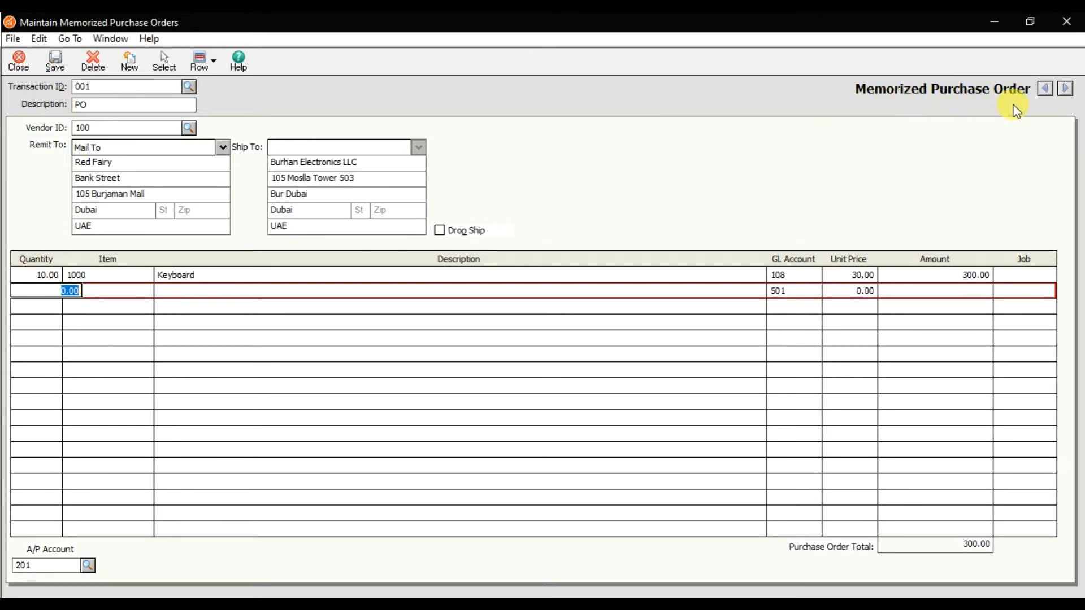
click(56, 72)
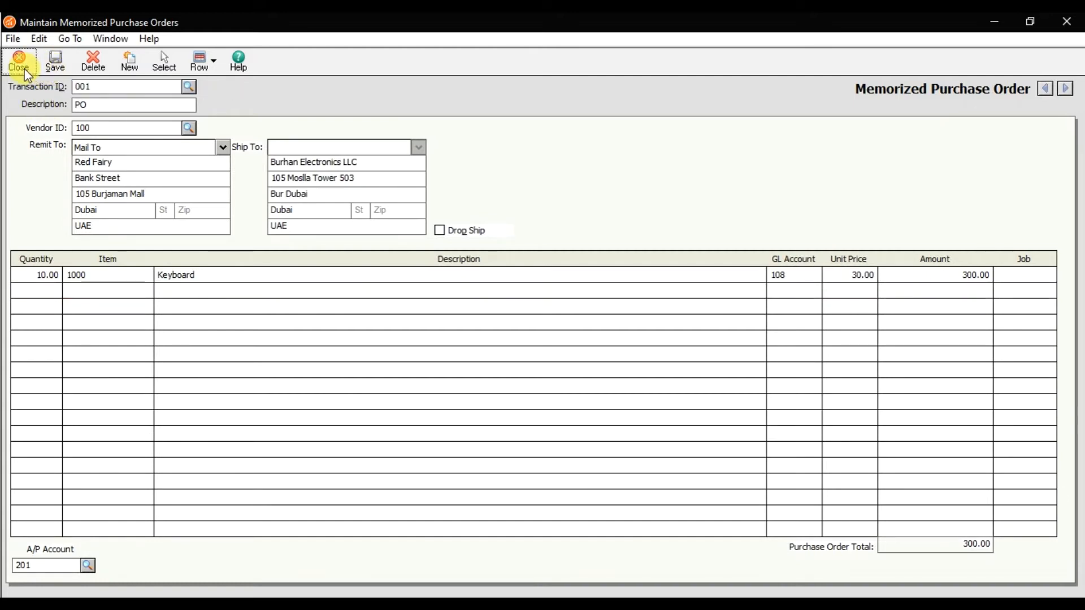
Close the memorized purchase order window and open the Purchase Orders window maximized.
click(23, 63)
click(146, 39)
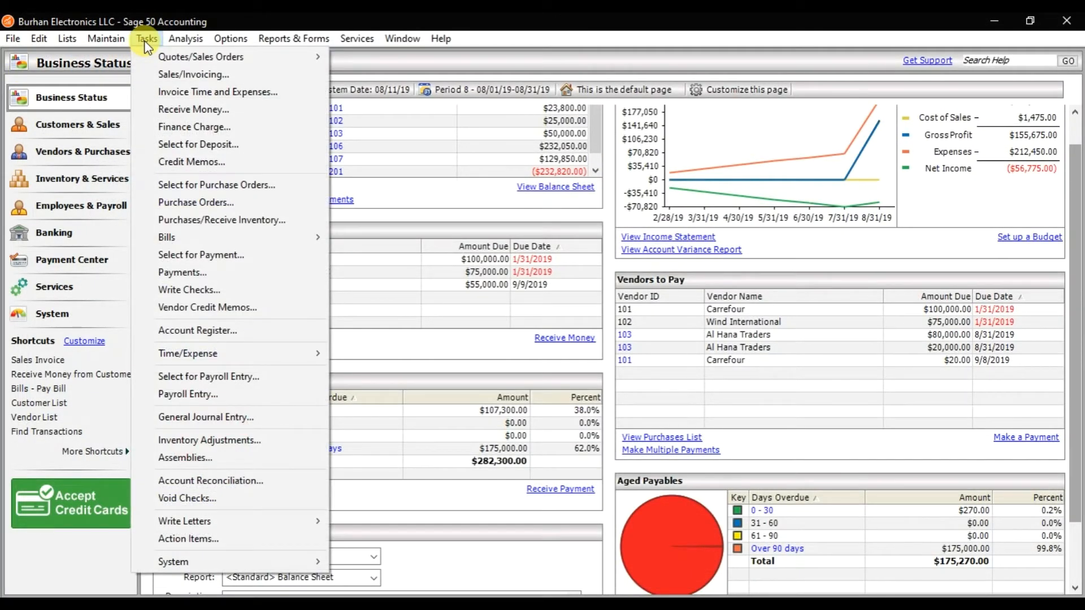
click(198, 201)
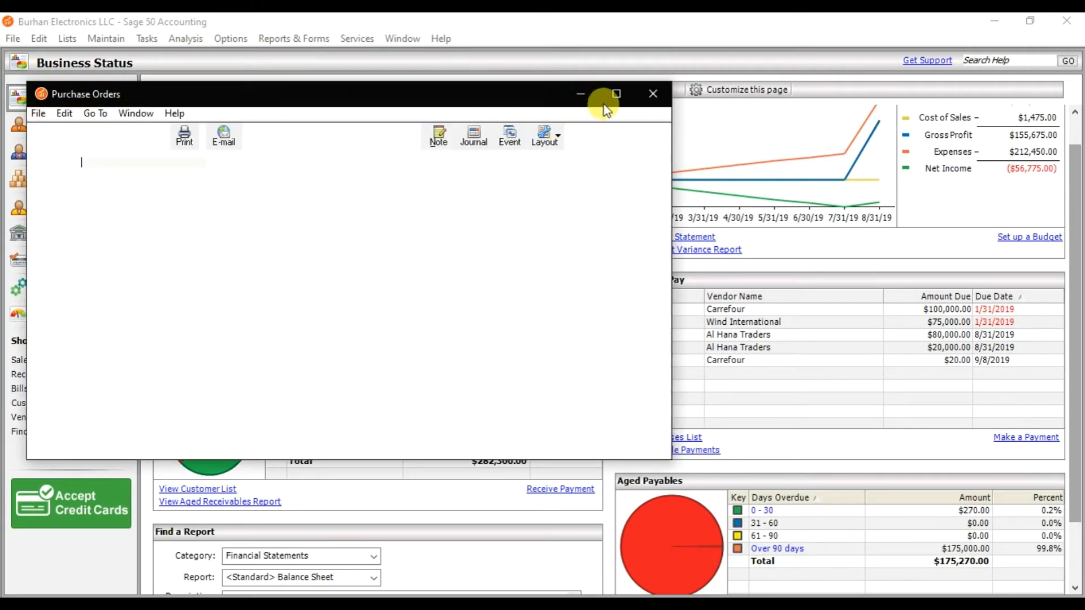
click(616, 94)
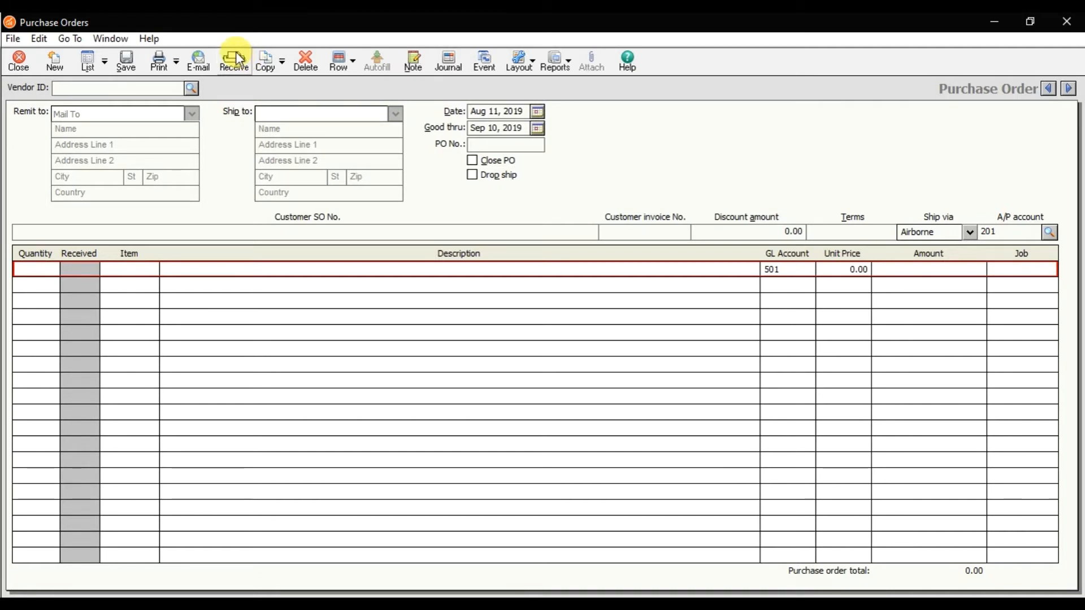
Insert memorized purchase order 001 into the new purchase order and set the PO number to 98544.
click(282, 62)
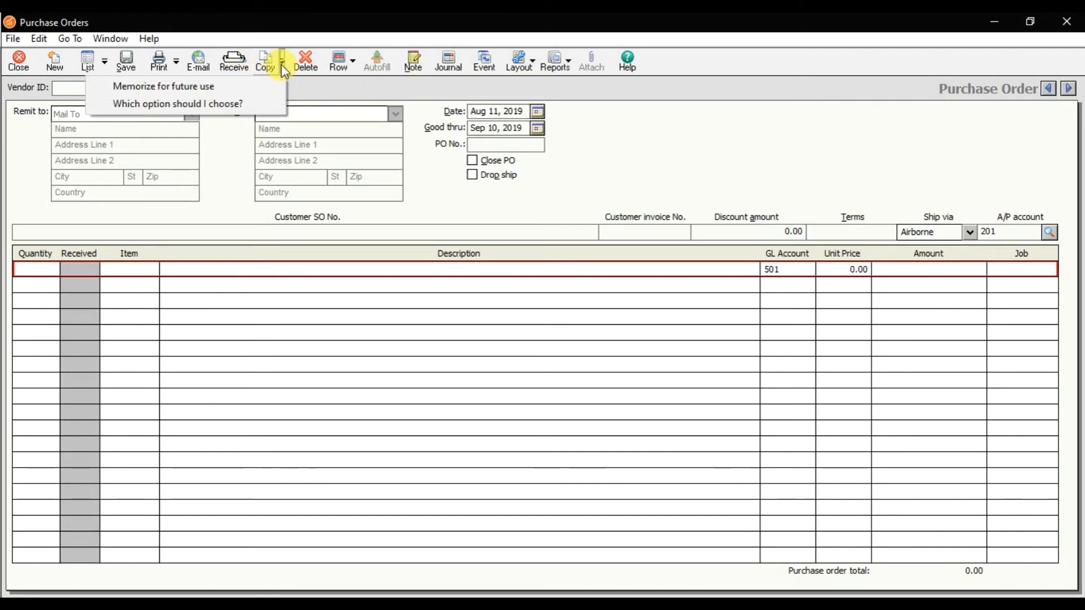
click(260, 86)
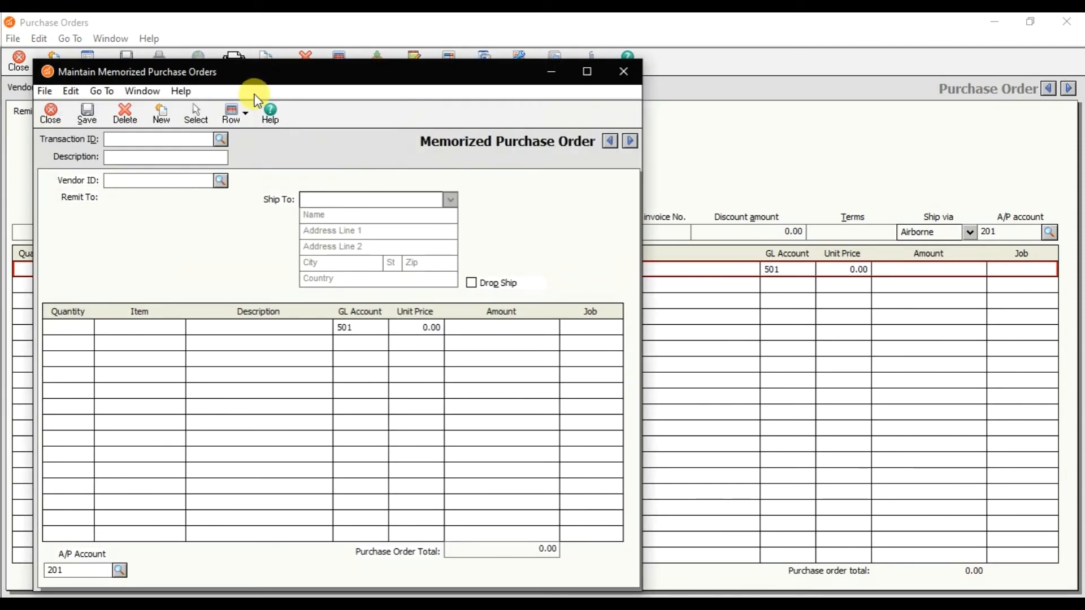
click(221, 139)
double_click(220, 154)
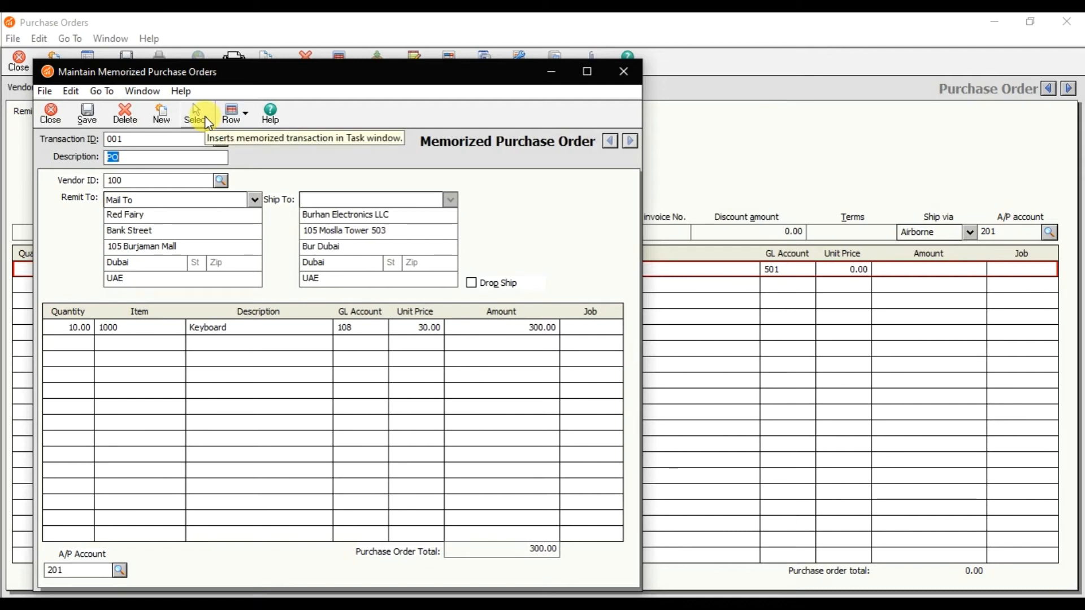
click(207, 121)
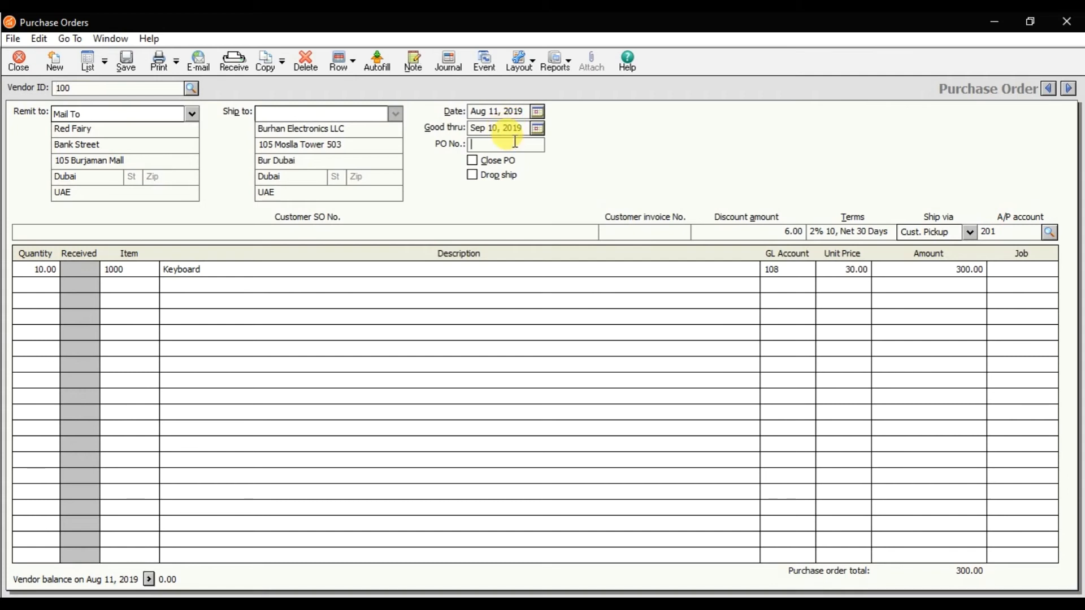
text(98544)
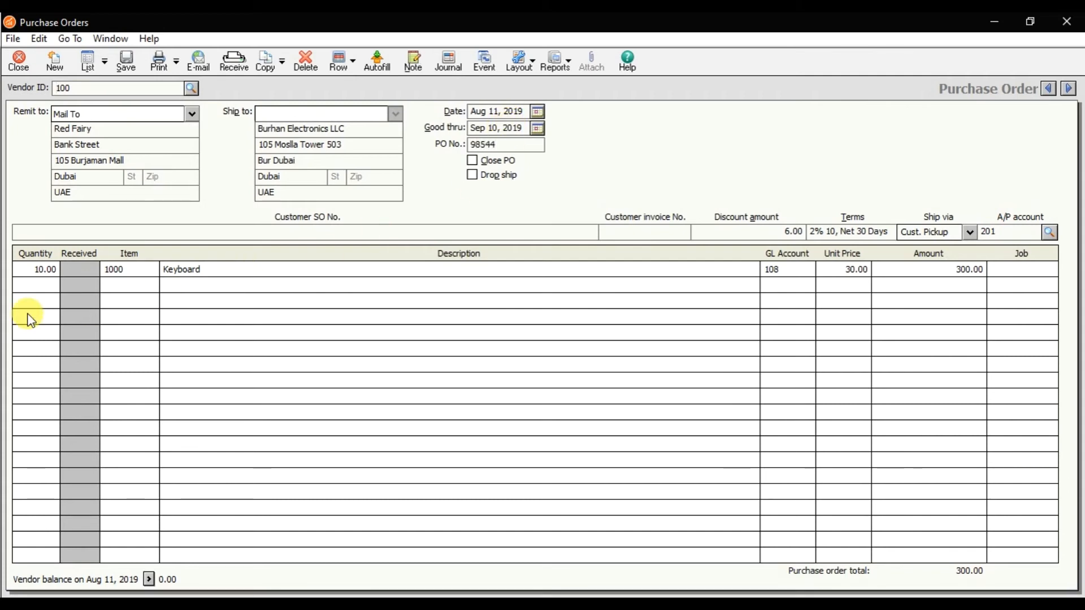